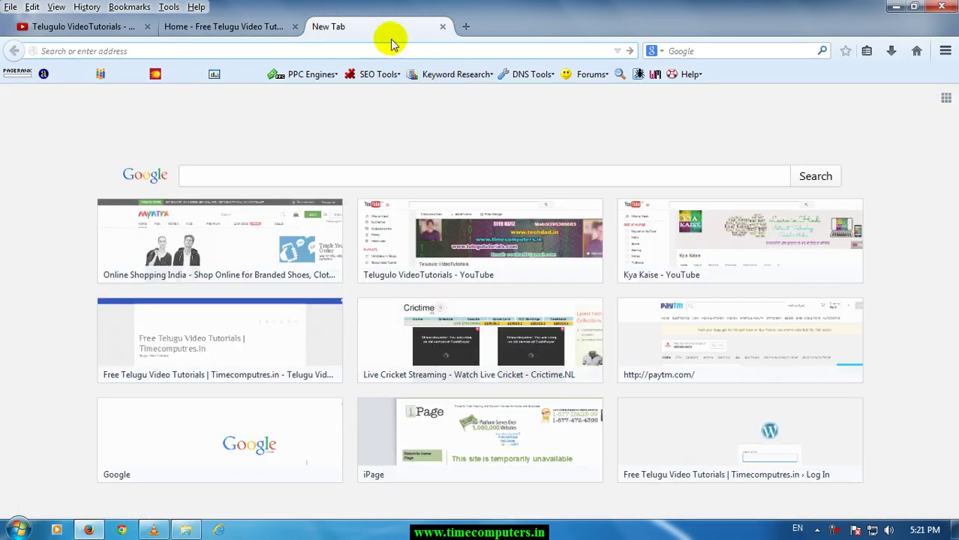
Load the WordPress.com website in the new tab, using one of the suggested WordPress addresses.
type("wordpress.org/")
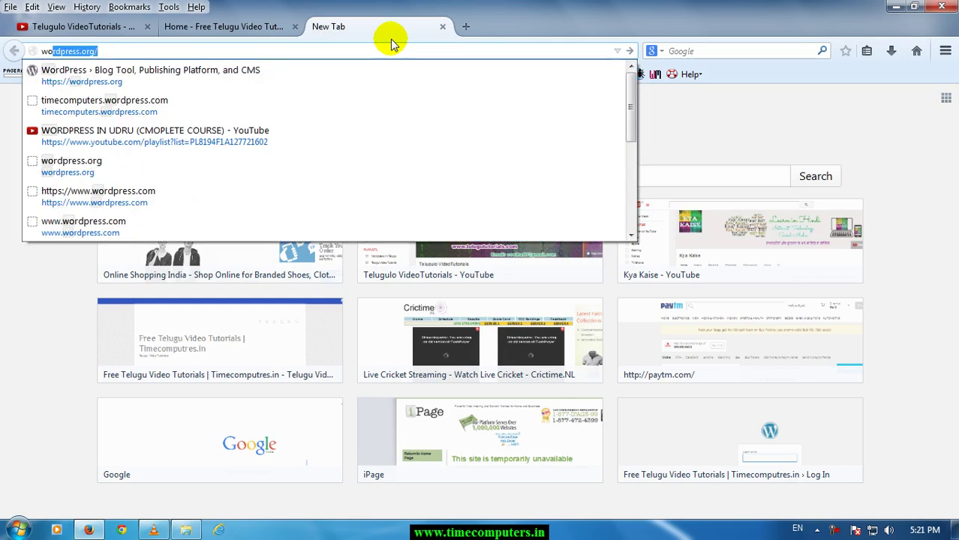
key("Down")
key("Down")
key("Down")
key("Down")
key("Down")
key("Down")
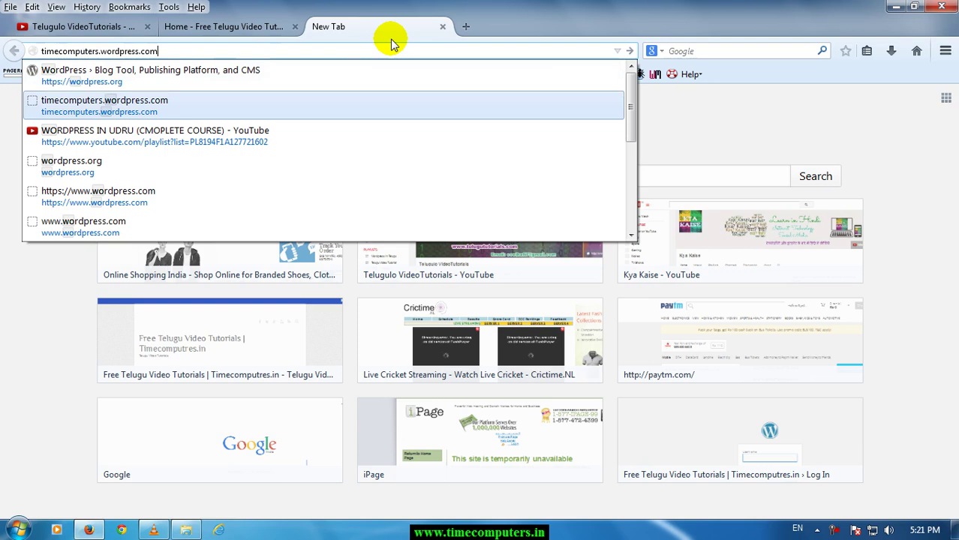
key("Up")
key("Return")
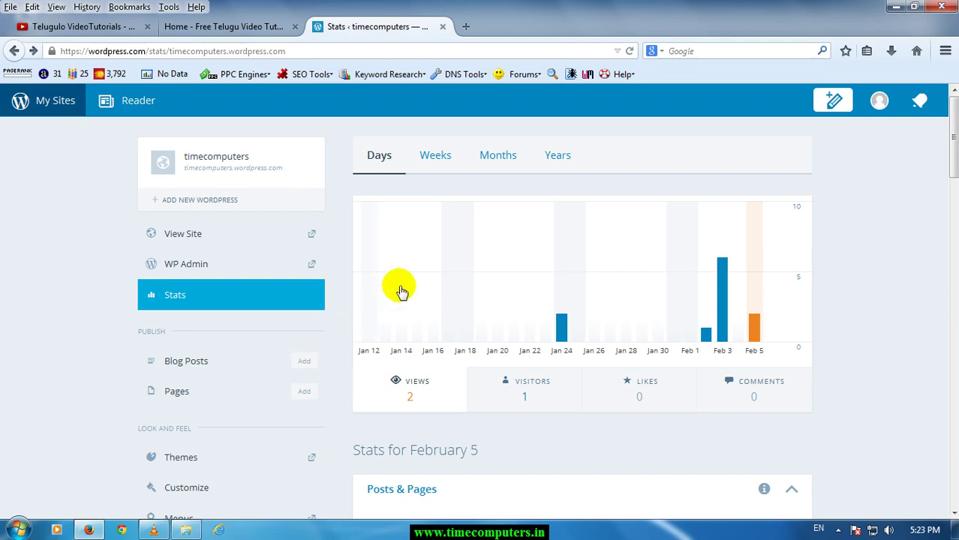
Bring up the account's My Profile settings and fill in the owner's first name and last name.
left_click(880, 116)
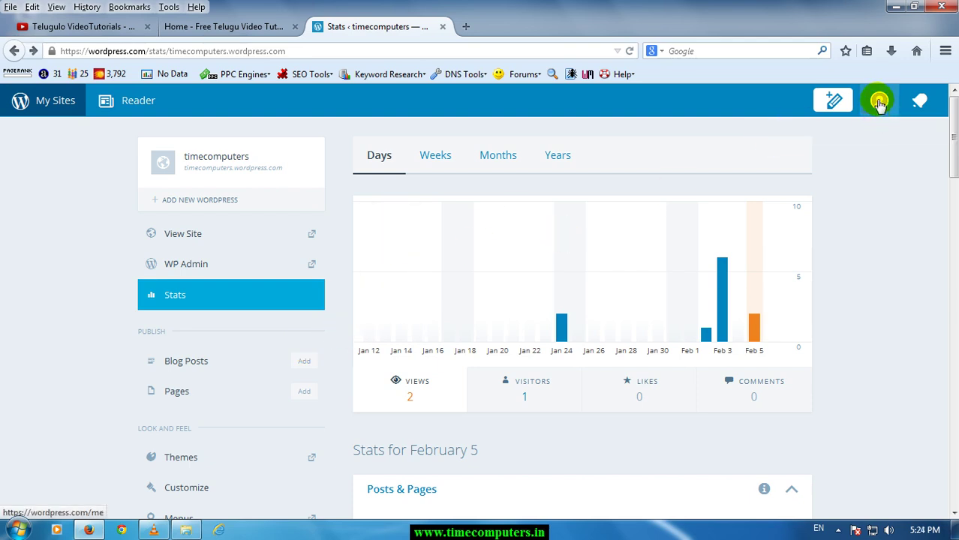
left_click(880, 107)
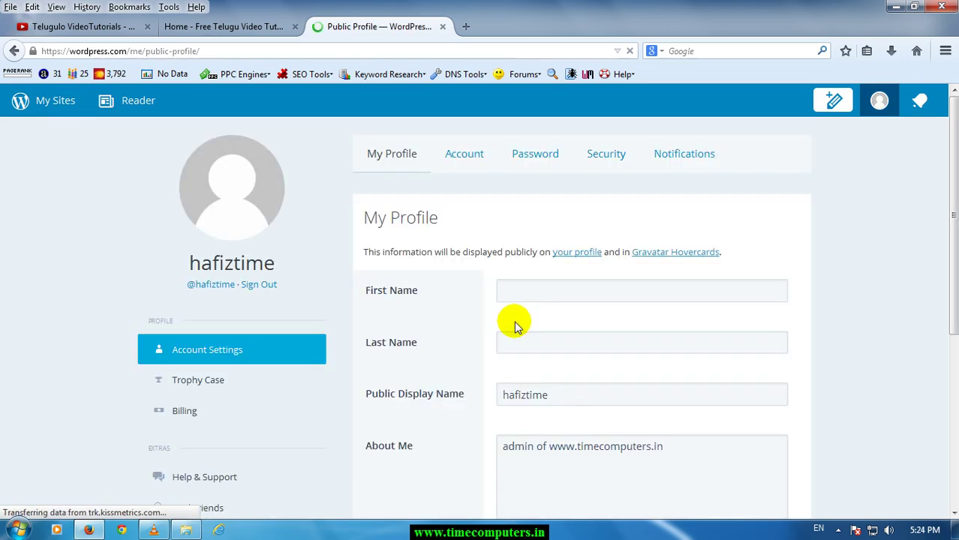
left_click(561, 392)
left_click(564, 285)
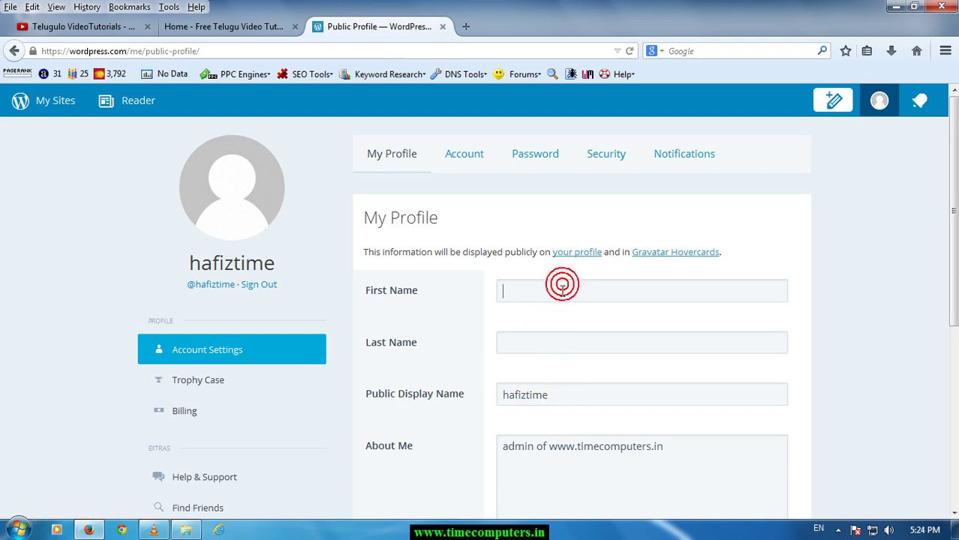
type("hafiz")
key("Tab")
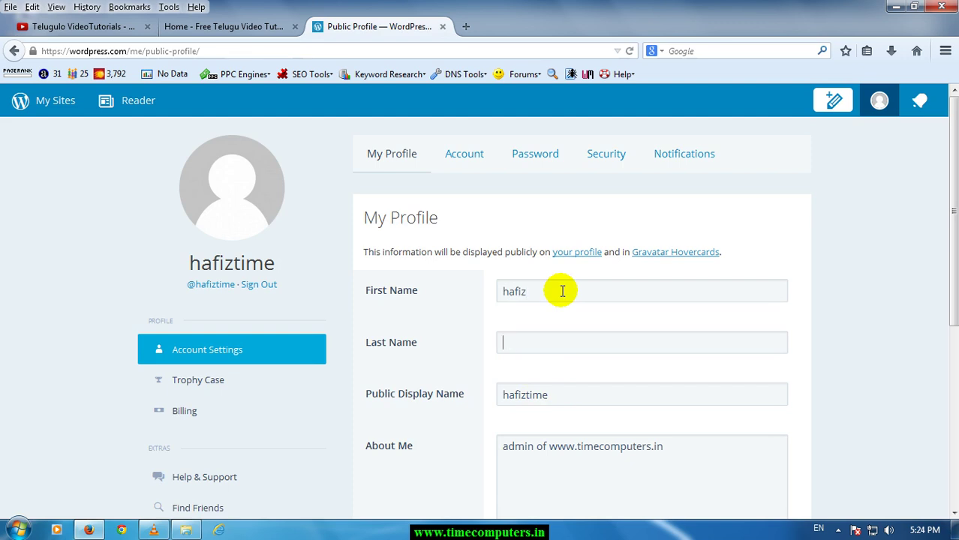
type("syed")
Examine the About Me text and the profile photo and profile links options of the public profile.
scroll(492, 336, "down", 5)
left_click(561, 174)
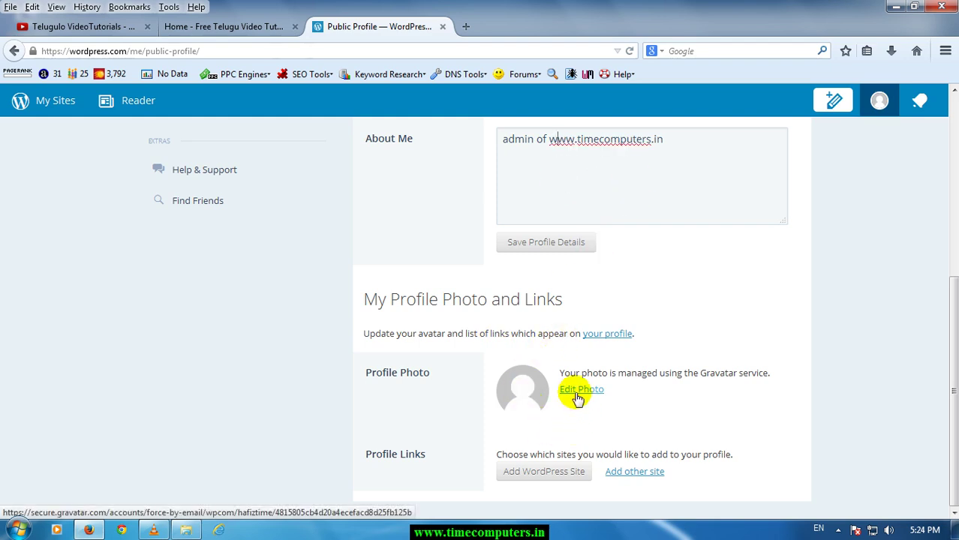
scroll(570, 296, "up", 4)
left_click(592, 430)
scroll(590, 398, "down", 4)
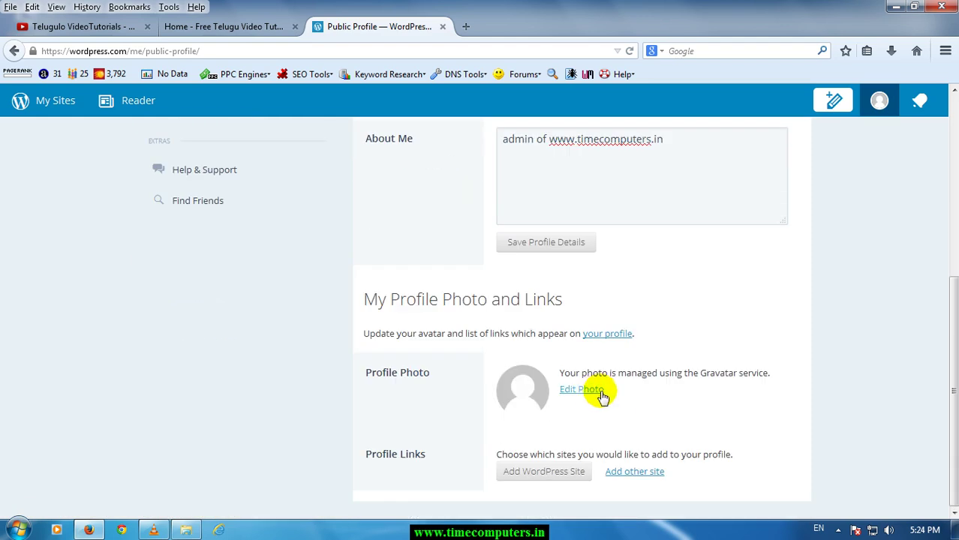
scroll(561, 388, "up", 5)
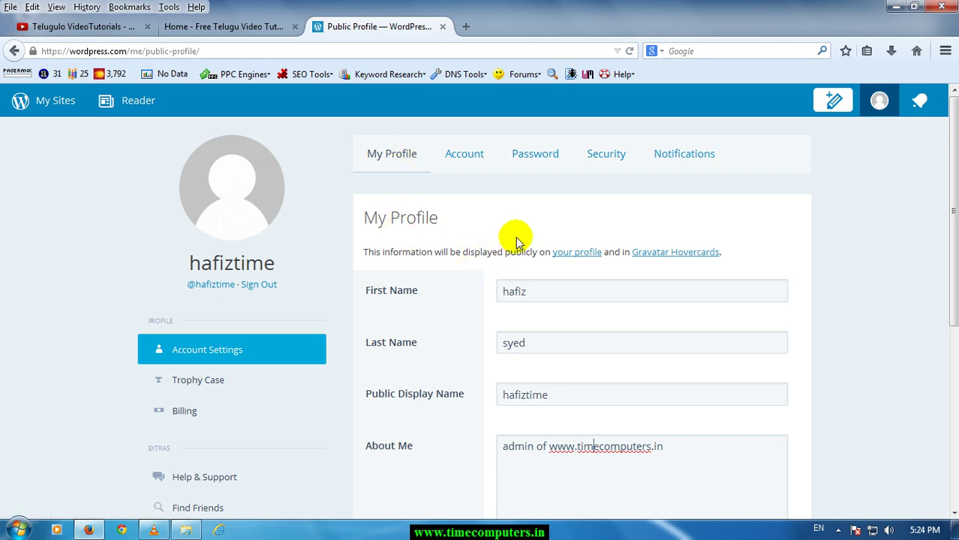
scroll(505, 381, "down", 4)
scroll(492, 306, "up", 4)
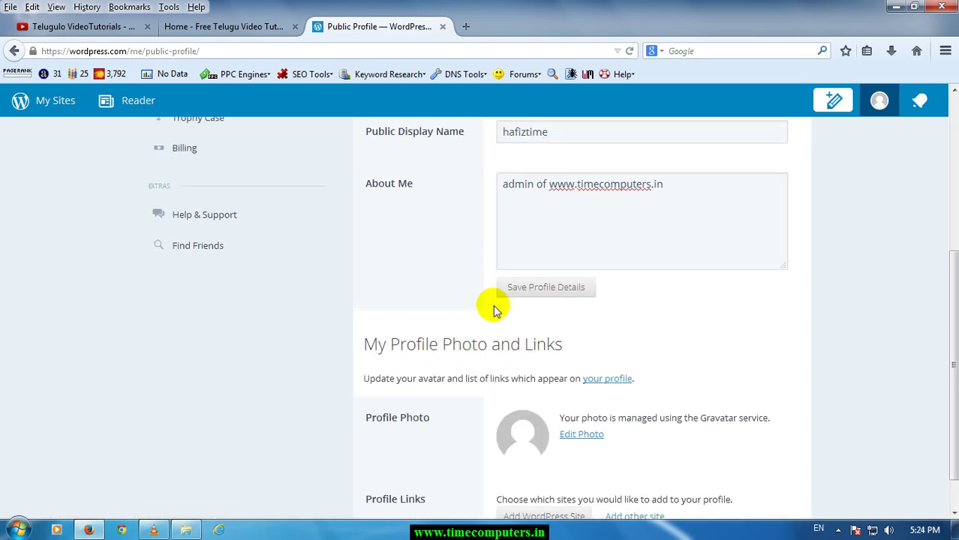
Save the profile details.
scroll(516, 471, "down", 2)
scroll(516, 471, "down", 1)
left_click(554, 391)
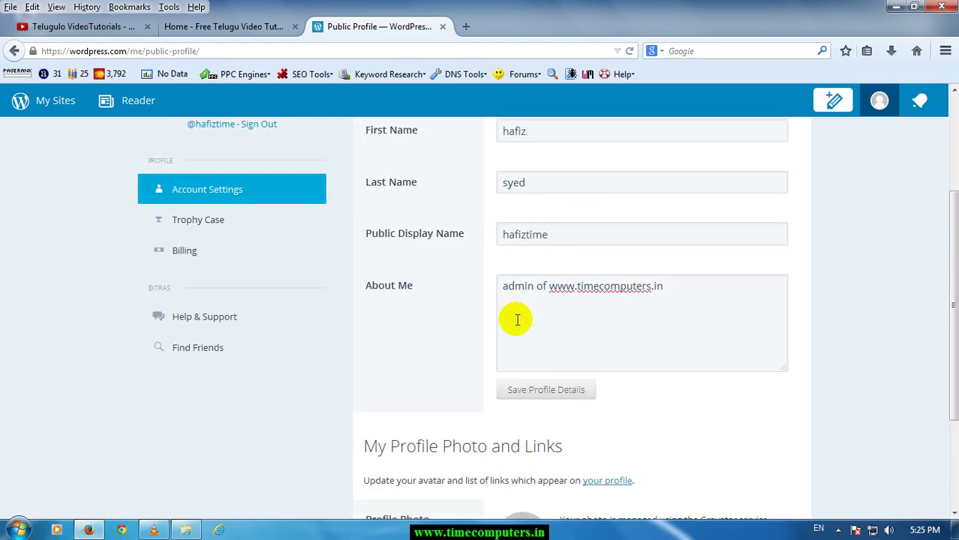
Examine the name, Public Display Name and About Me fields of the public profile.
scroll(514, 318, "up", 3)
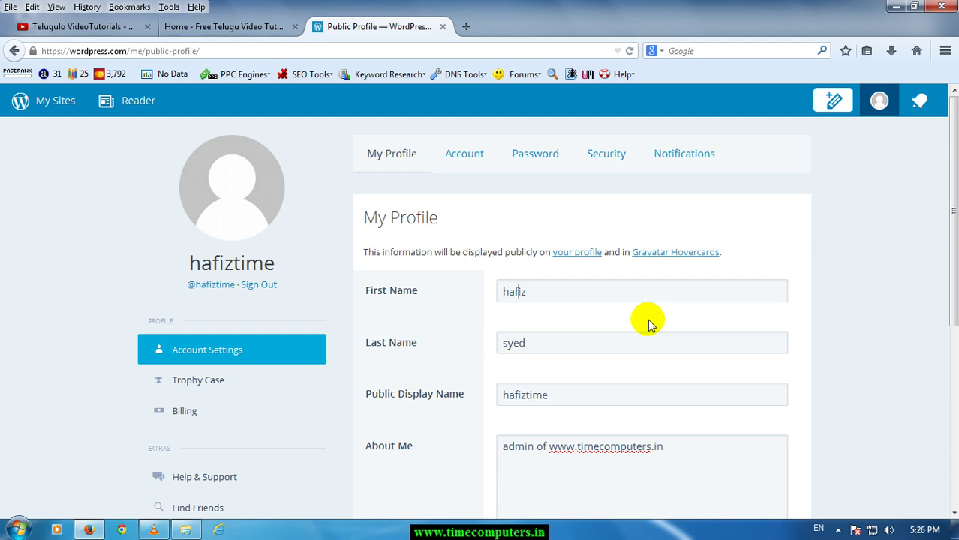
scroll(620, 336, "down", 2)
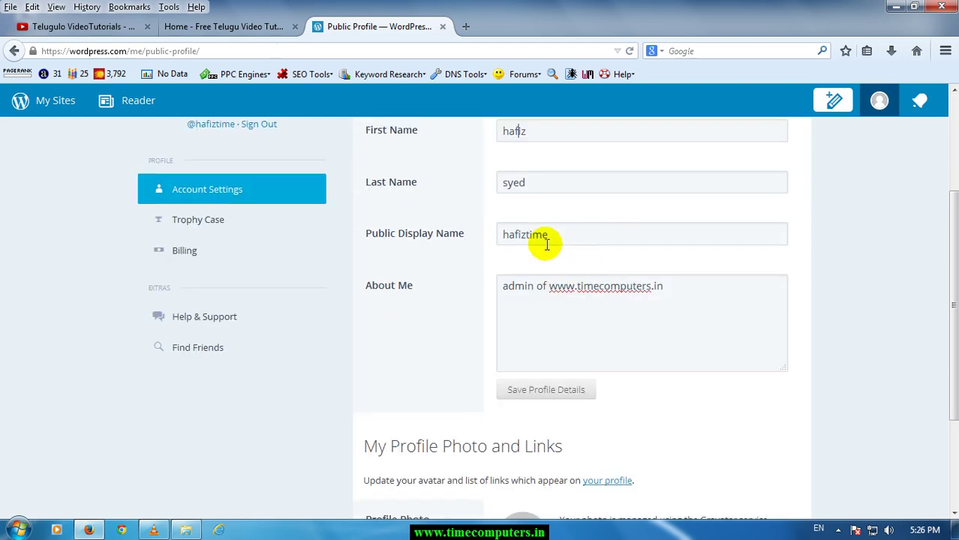
scroll(470, 204, "up", 2)
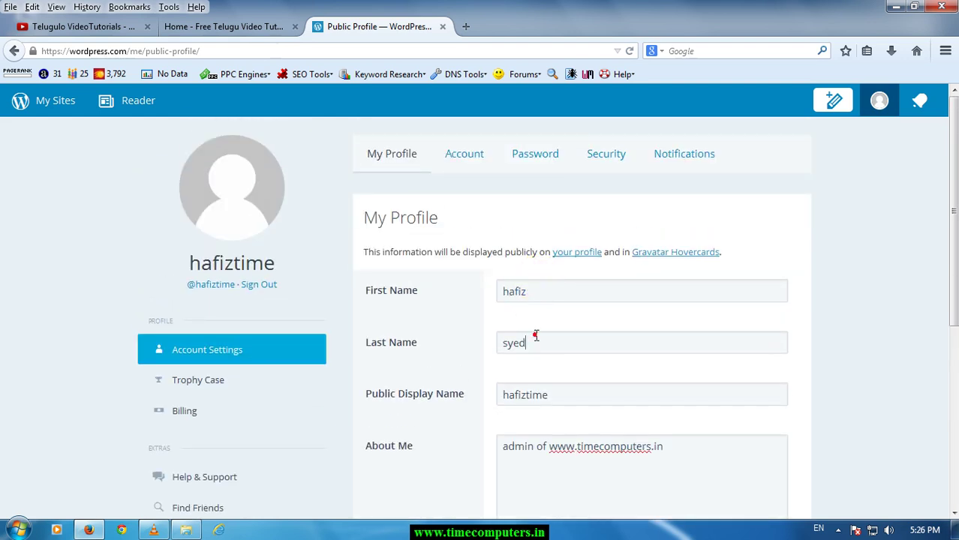
left_click(566, 395)
left_click_drag(566, 395, 501, 394)
left_click(564, 390)
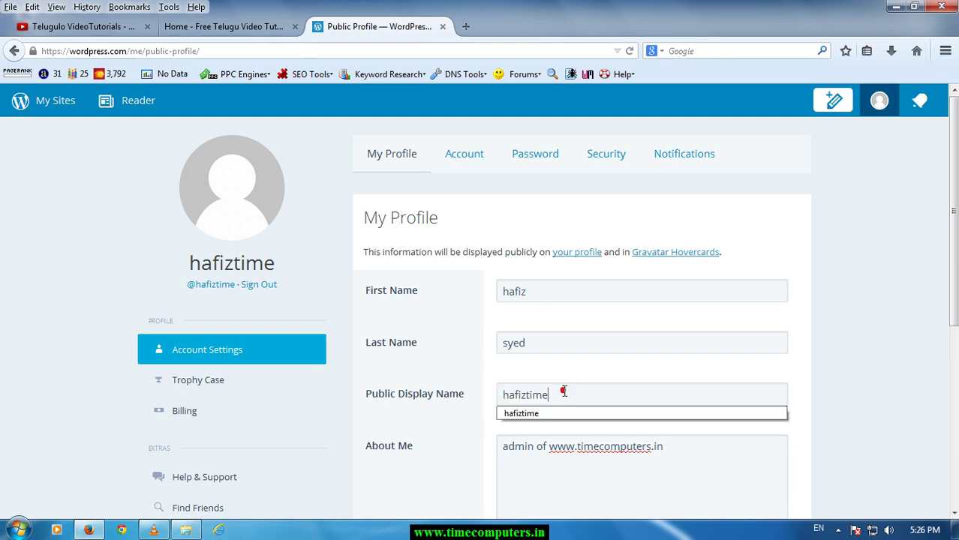
left_click(563, 391)
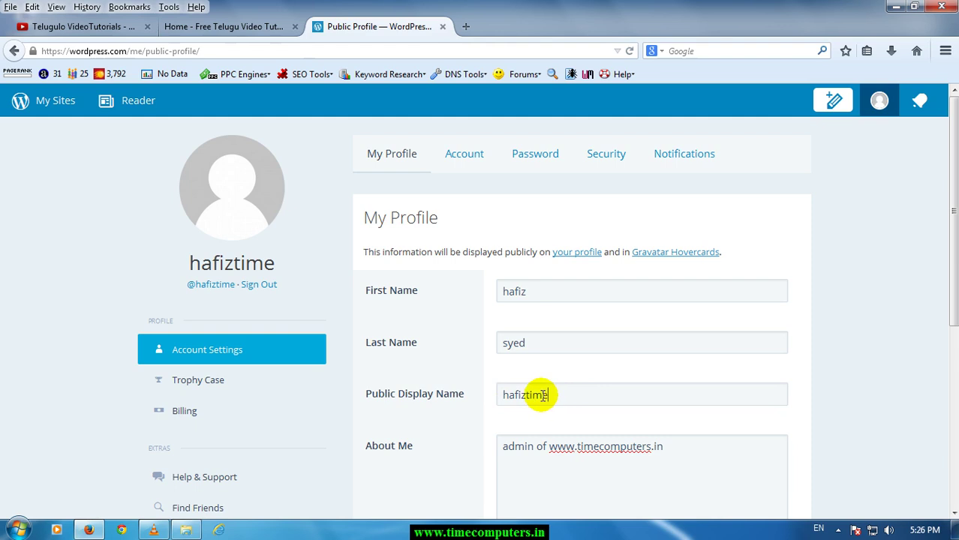
scroll(529, 393, "down", 3)
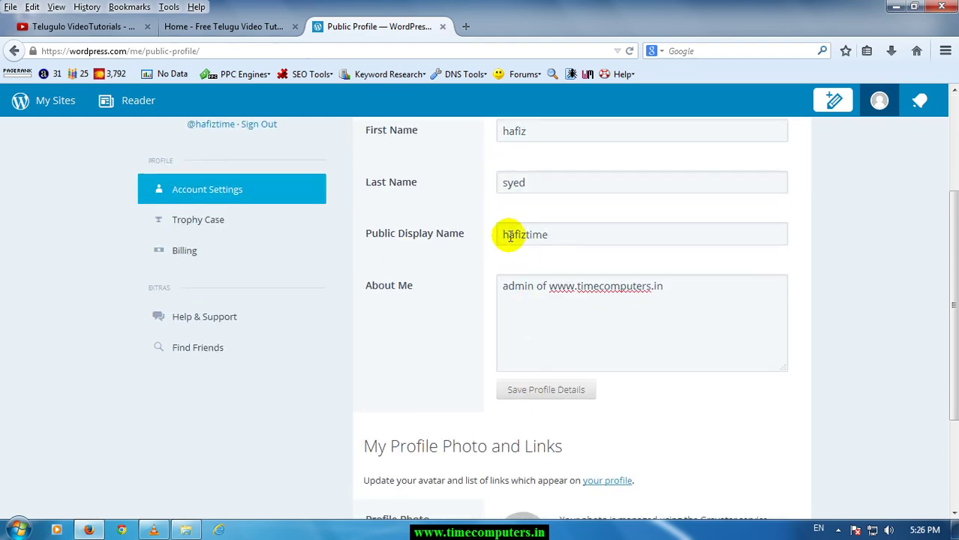
left_click_drag(505, 235, 574, 236)
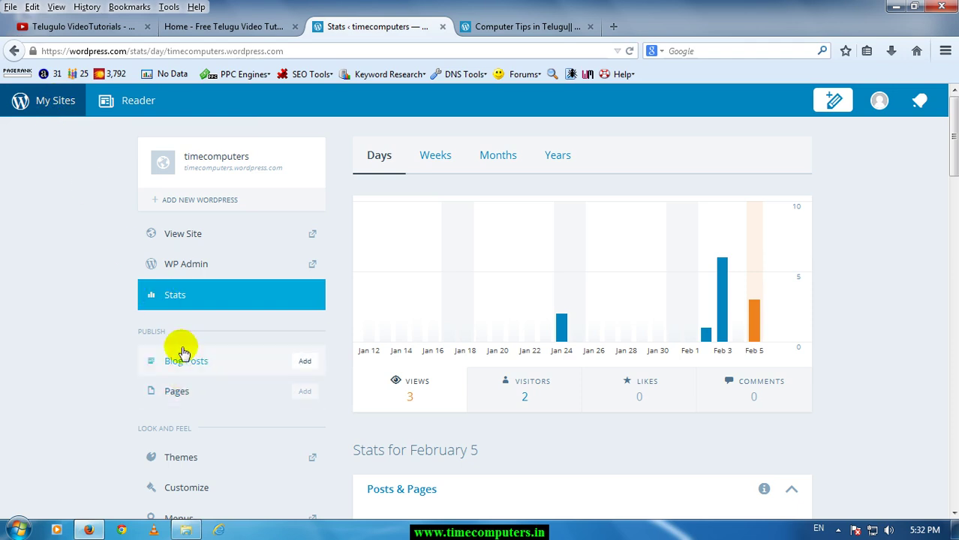
Go from the site's stats page to the Users administration and bring up its My Profile page.
scroll(208, 426, "down", 2)
scroll(209, 421, "down", 2)
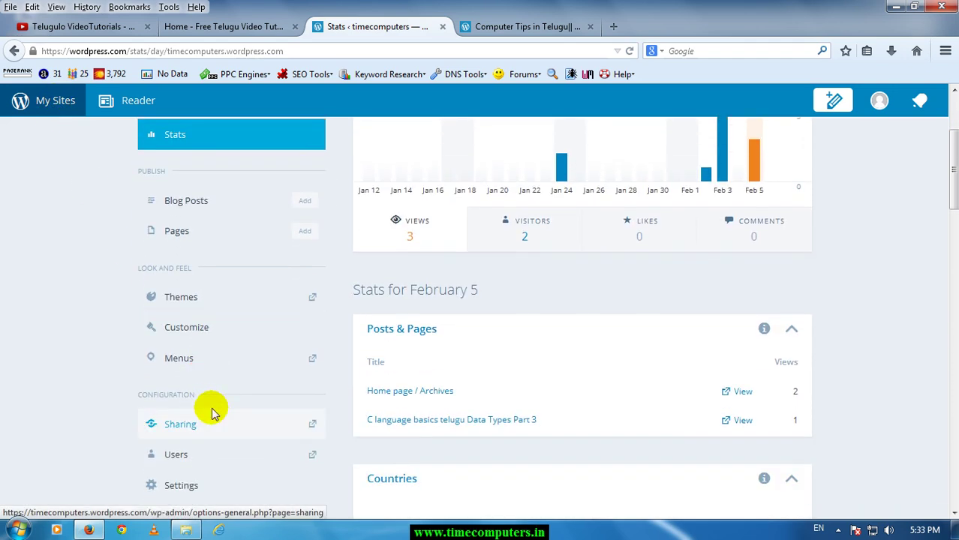
scroll(214, 405, "down", 2)
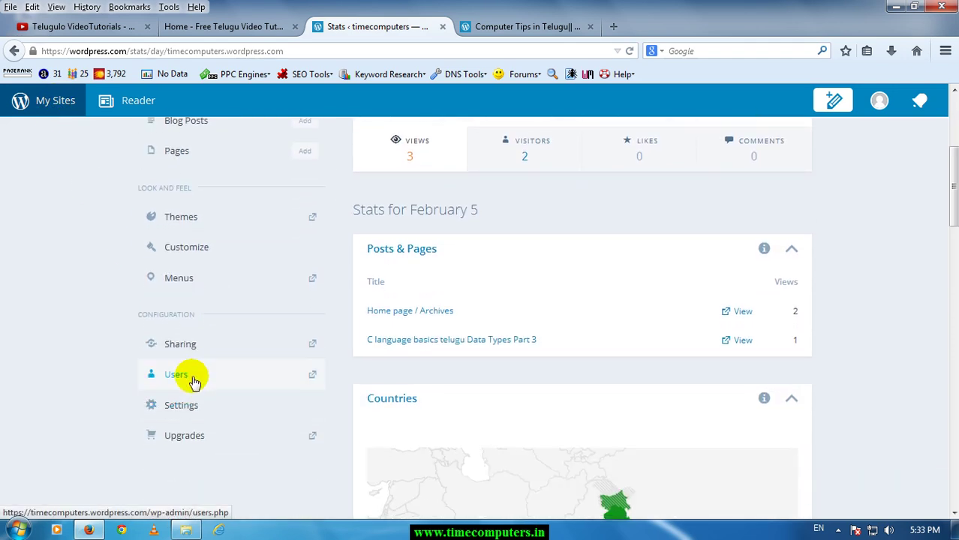
left_click(192, 375)
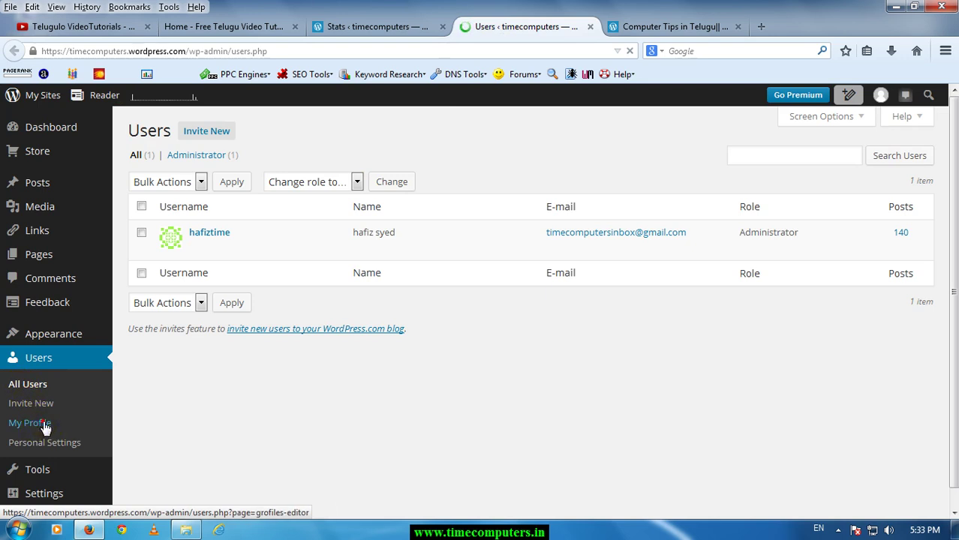
left_click(30, 423)
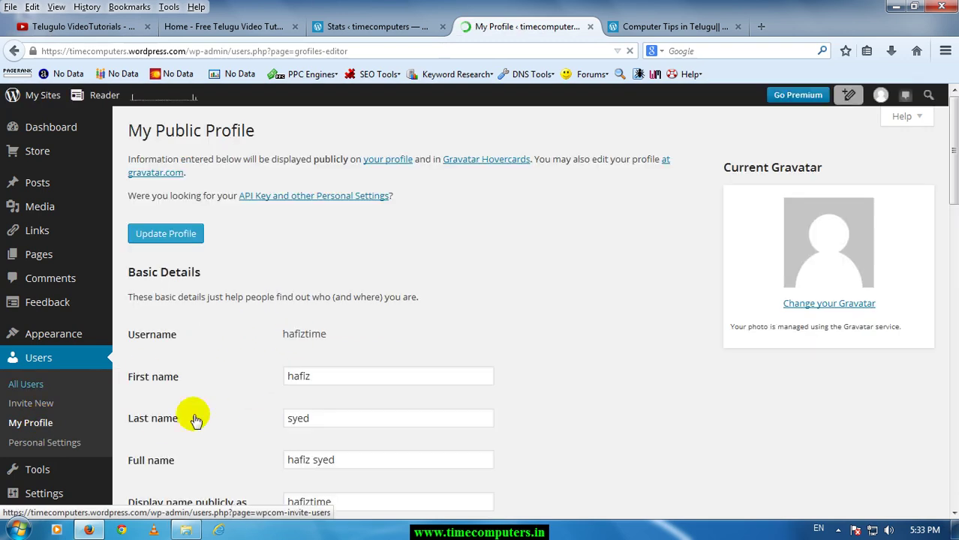
Examine the Basic Details section, covering the first, last, full and public display name fields.
scroll(315, 389, "down", 3)
scroll(303, 297, "up", 2)
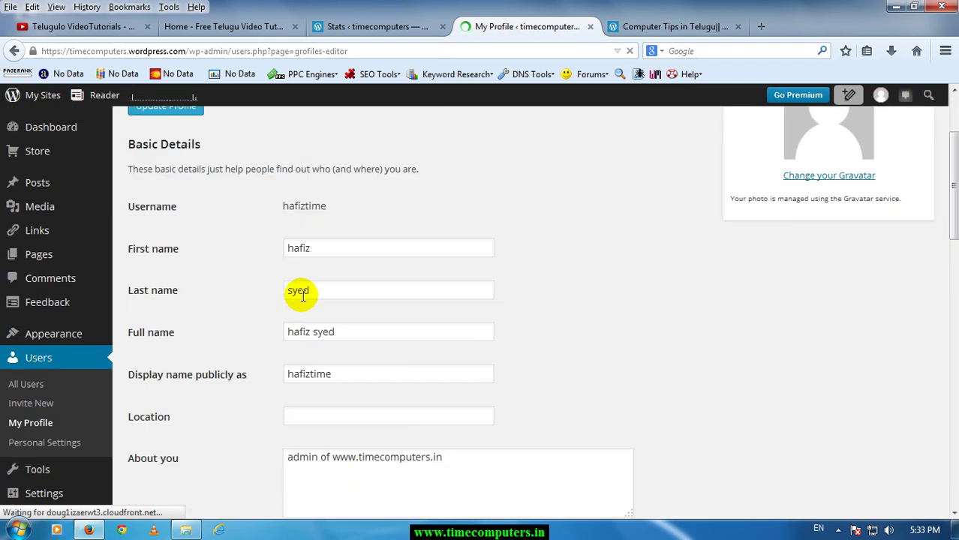
scroll(302, 296, "up", 1)
left_click(323, 298)
left_click(334, 337)
left_click(353, 379)
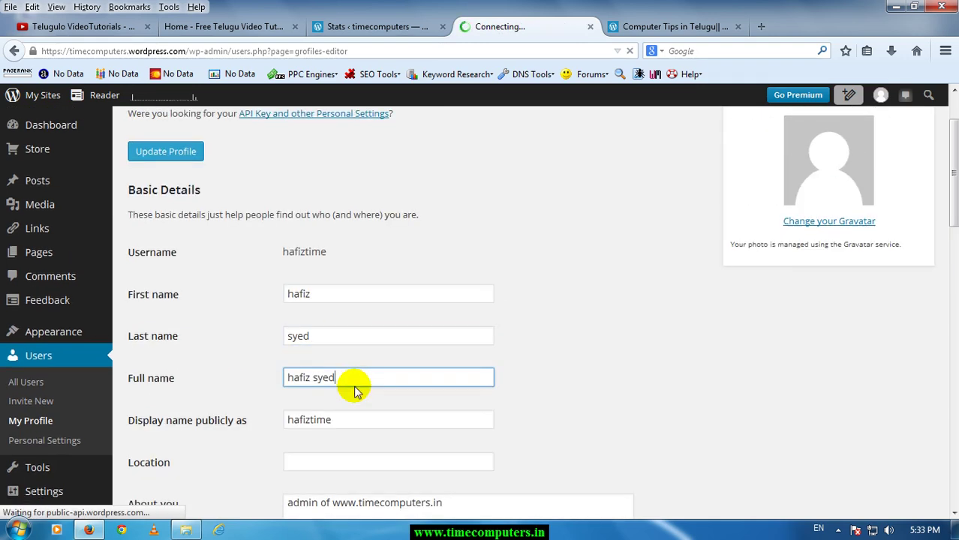
scroll(345, 360, "down", 2)
left_click(361, 343)
scroll(361, 343, "down", 2)
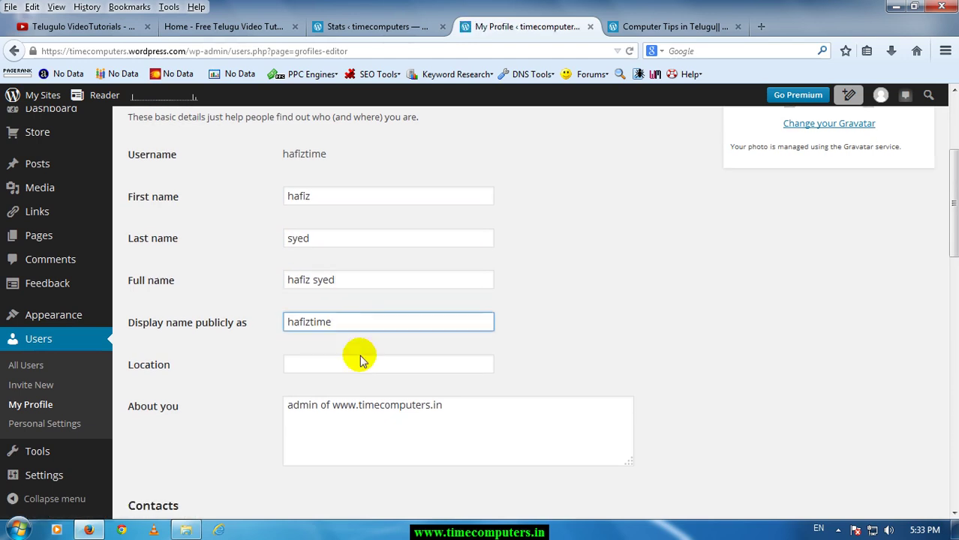
Set the profile's location to karimnagar and fill in the owner's public e-mail under Contacts.
left_click(328, 304)
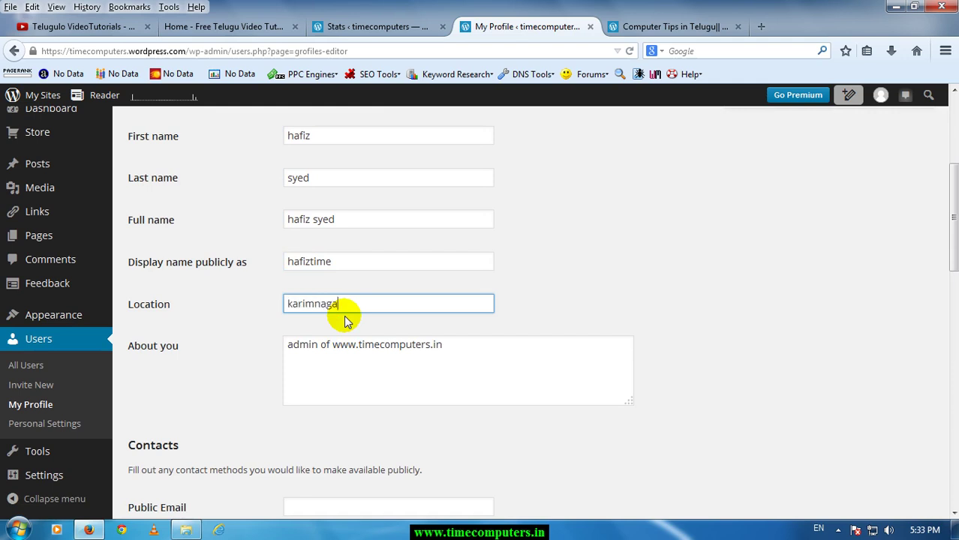
scroll(323, 406, "down", 6)
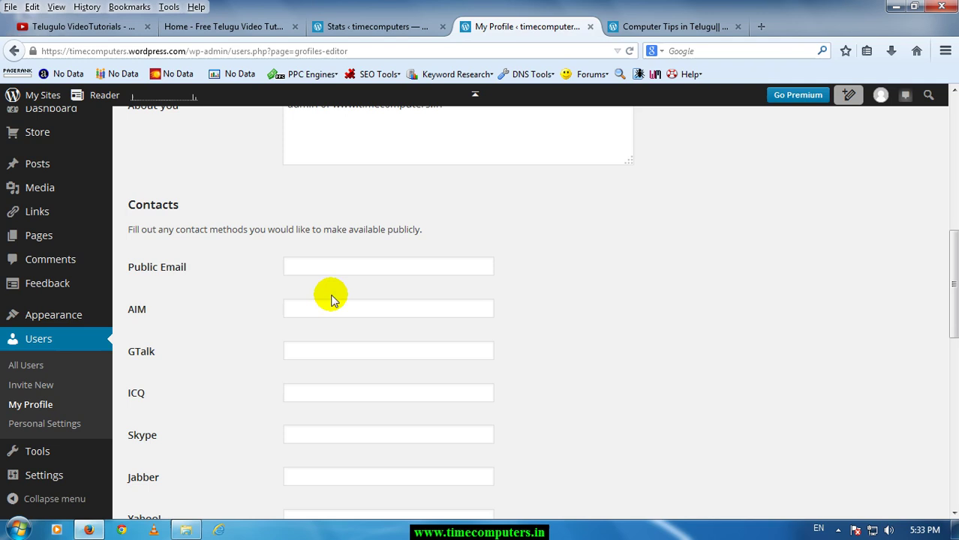
left_click(330, 268)
scroll(317, 285, "up", 6)
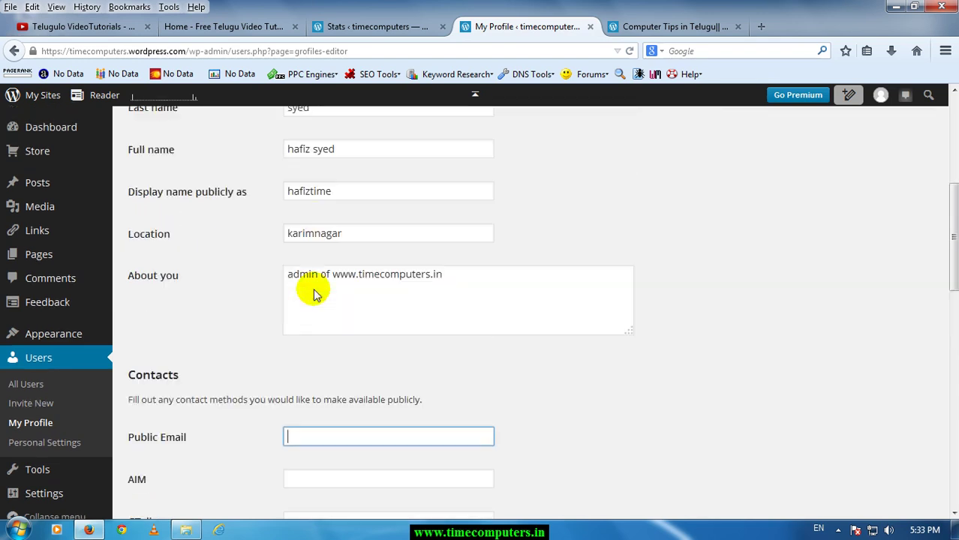
scroll(336, 458, "down", 2)
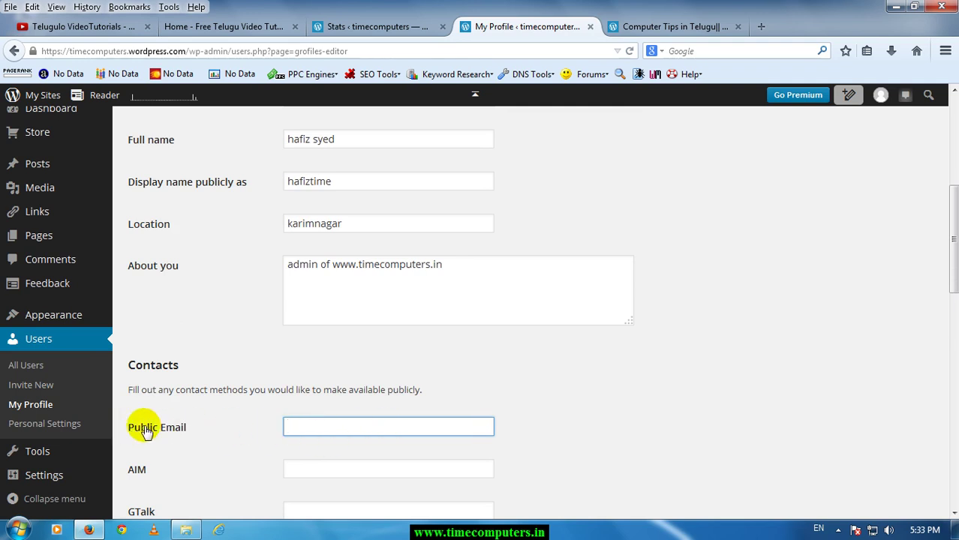
type("c")
left_click(289, 425)
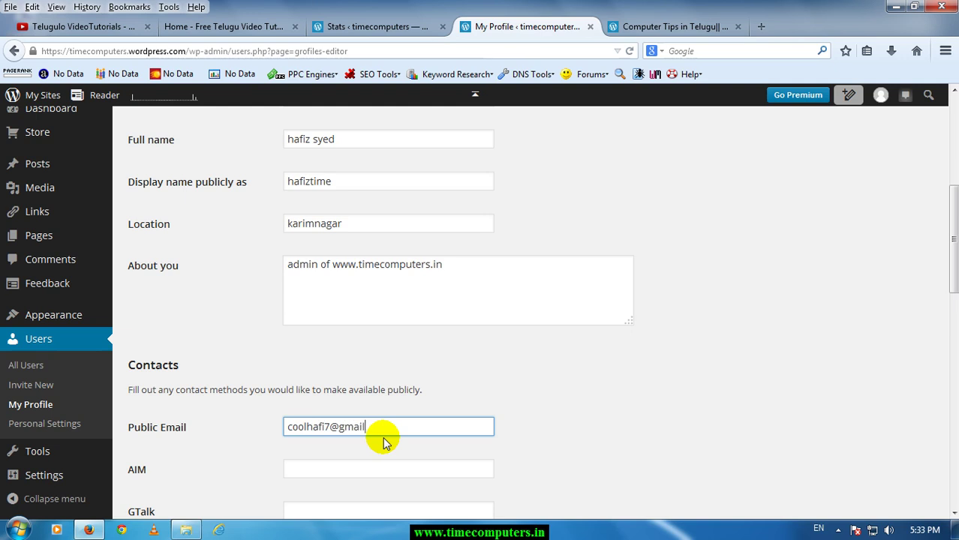
Examine the remaining contact fields, from the messenger accounts to the home, mobile and work phone entries.
scroll(384, 443, "down", 5)
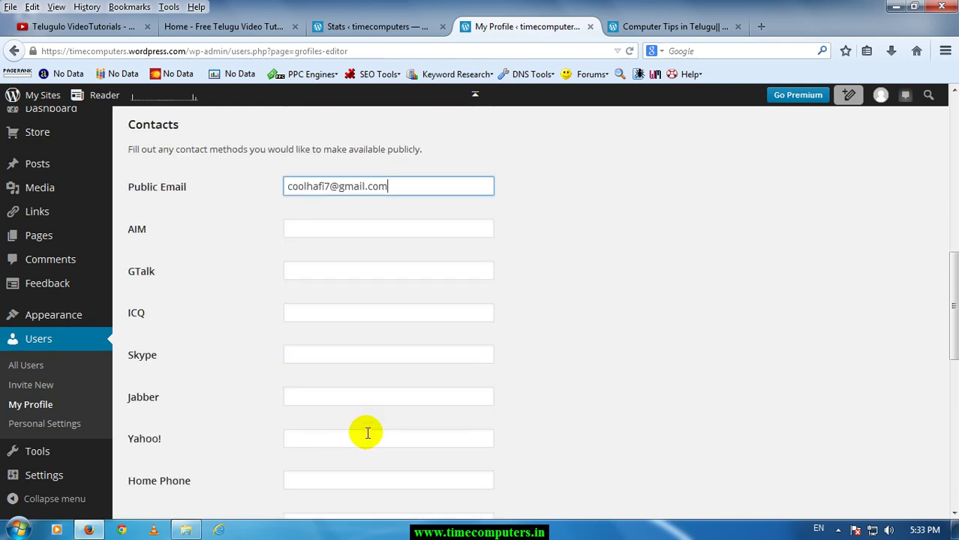
left_click(302, 268)
left_click(300, 353)
left_click(306, 427)
scroll(306, 426, "down", 2)
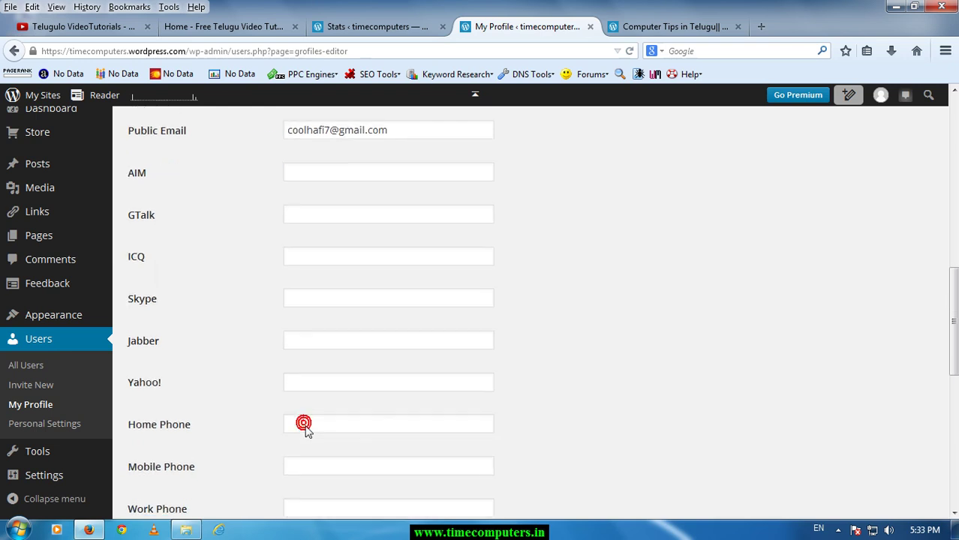
left_click(316, 398)
left_click(307, 445)
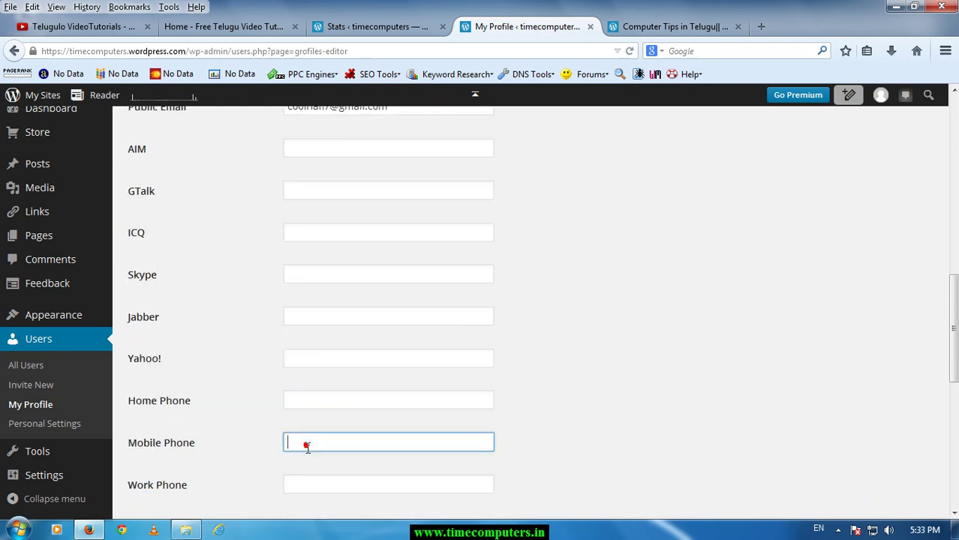
scroll(306, 449, "down", 2)
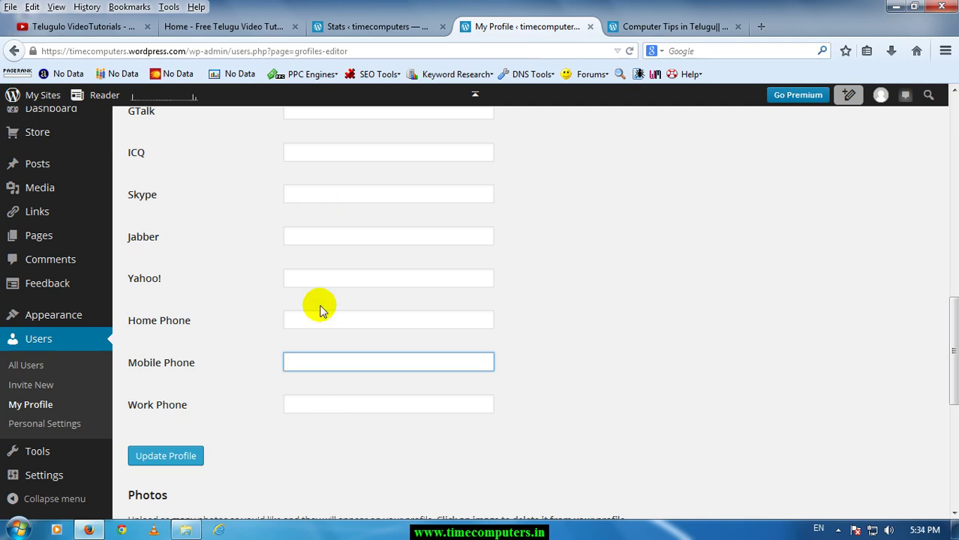
scroll(315, 349, "down", 6)
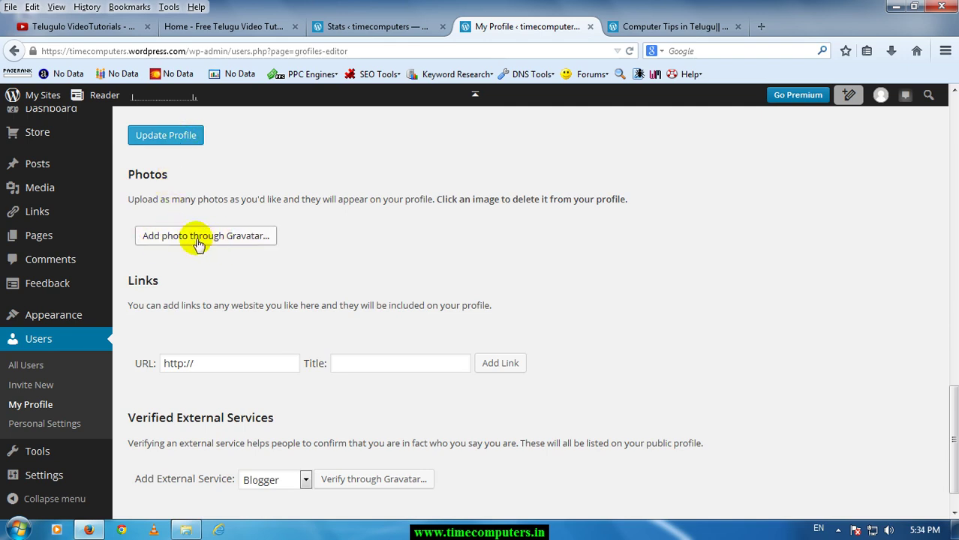
left_click(229, 369)
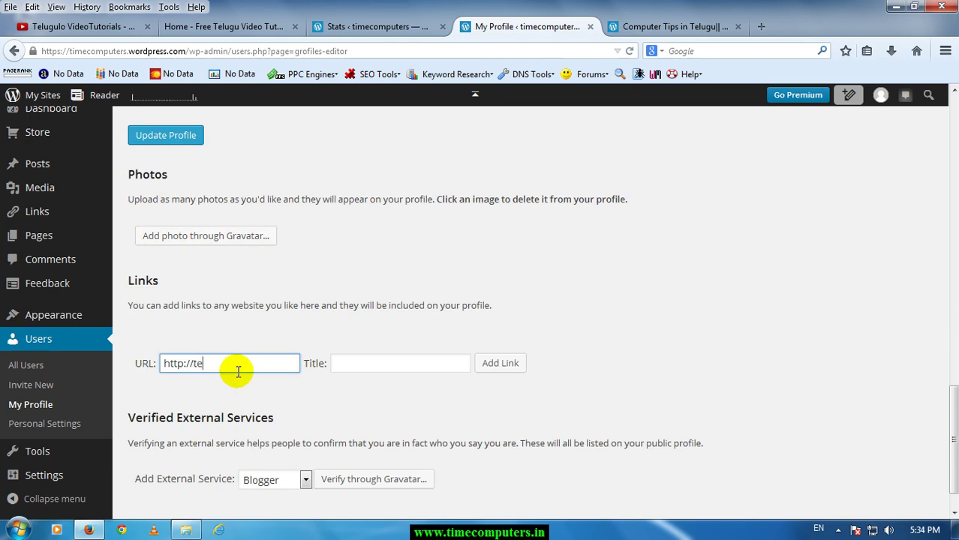
key("Tab")
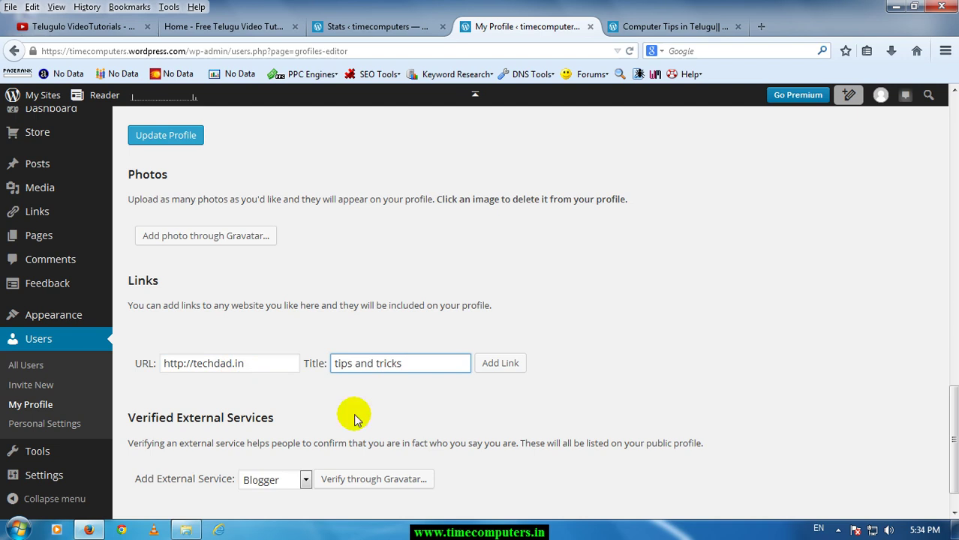
double_click(500, 368)
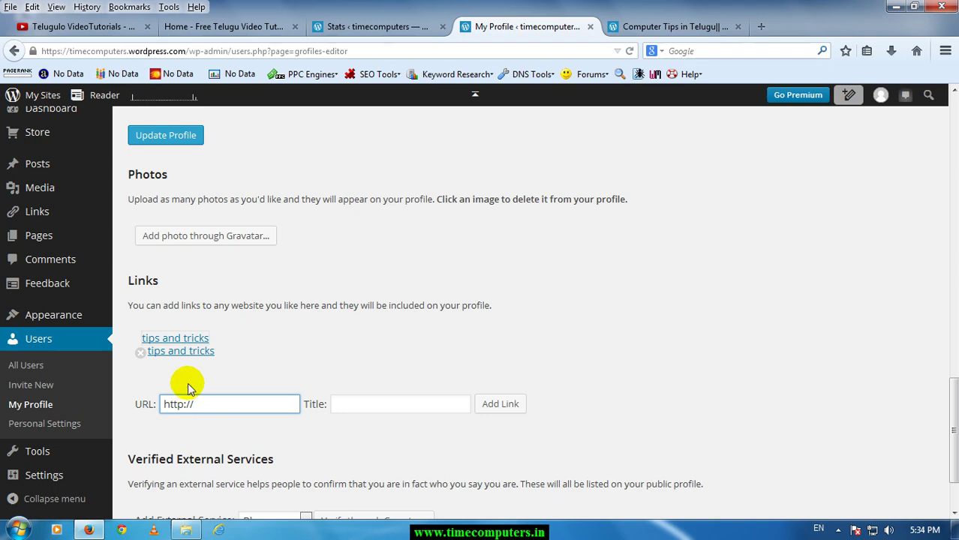
scroll(214, 379, "down", 1)
scroll(248, 375, "down", 2)
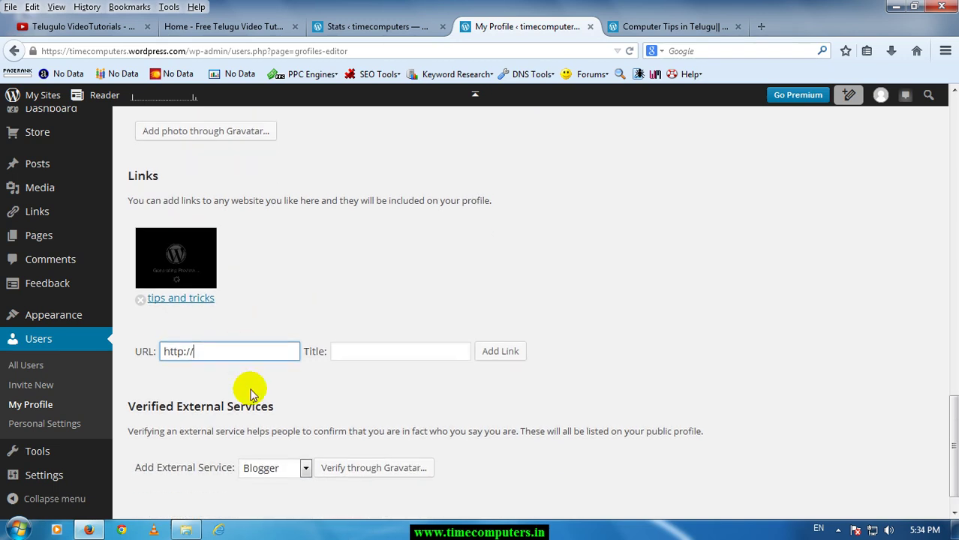
Save the changes to the public profile with Update Profile.
scroll(365, 379, "up", 9)
scroll(365, 381, "up", 10)
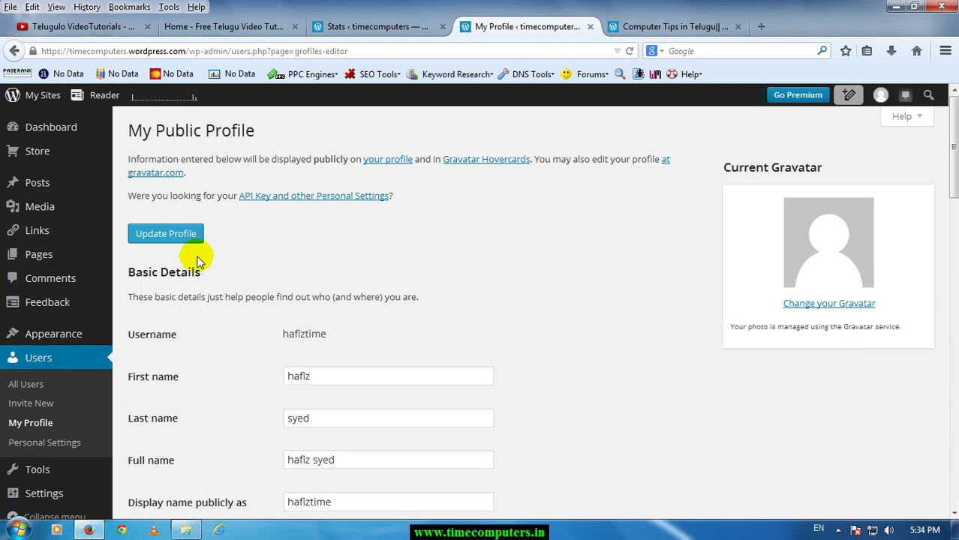
left_click(166, 234)
scroll(326, 420, "down", 4)
scroll(332, 353, "down", 5)
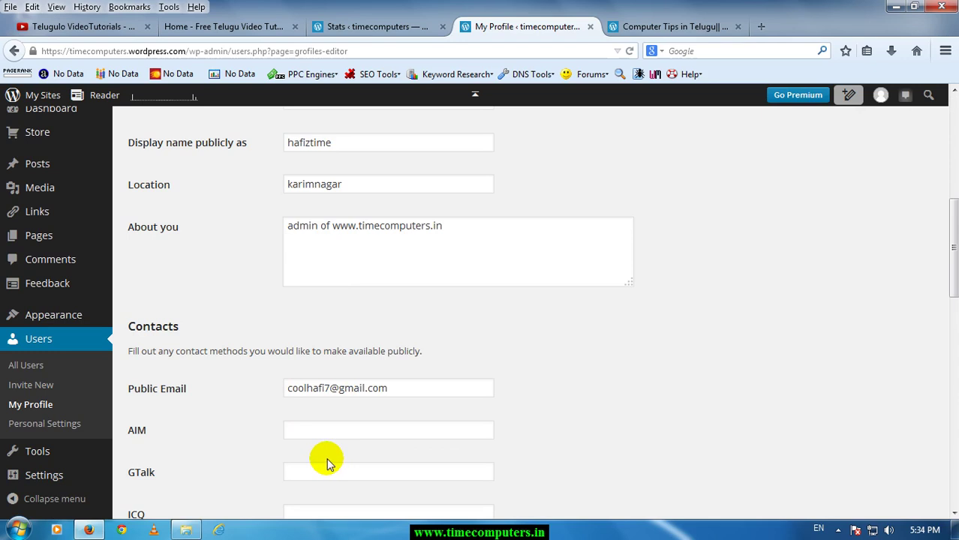
View the timecomputers site from its admin area and open the post "Computer Tips in Telugu|| print screen in Telugu".
left_click(324, 32)
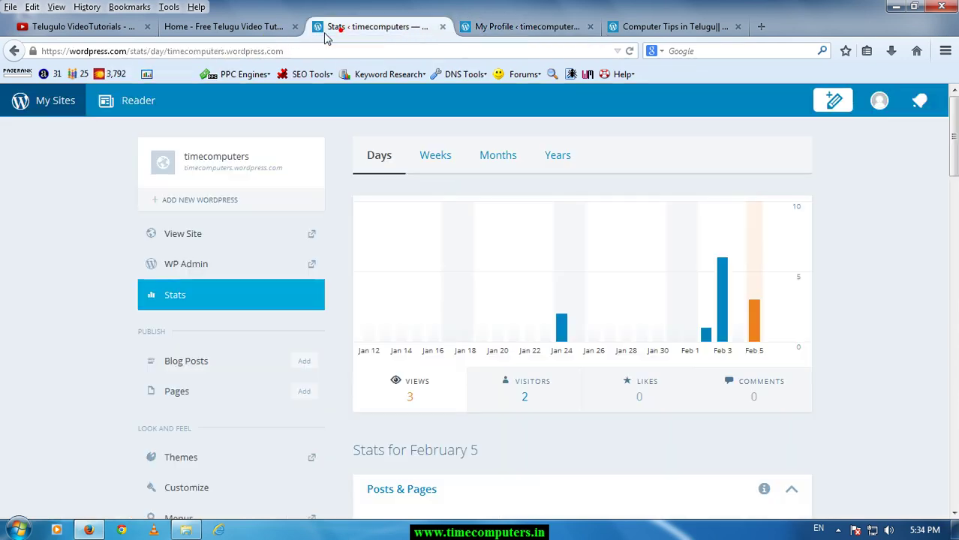
left_click(498, 32)
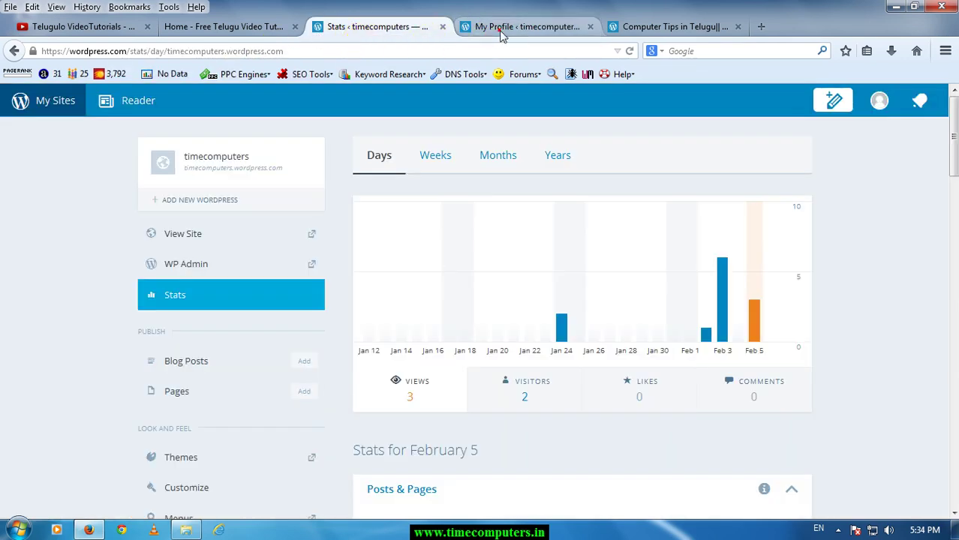
scroll(60, 165, "up", 3)
mouse_move(150, 194)
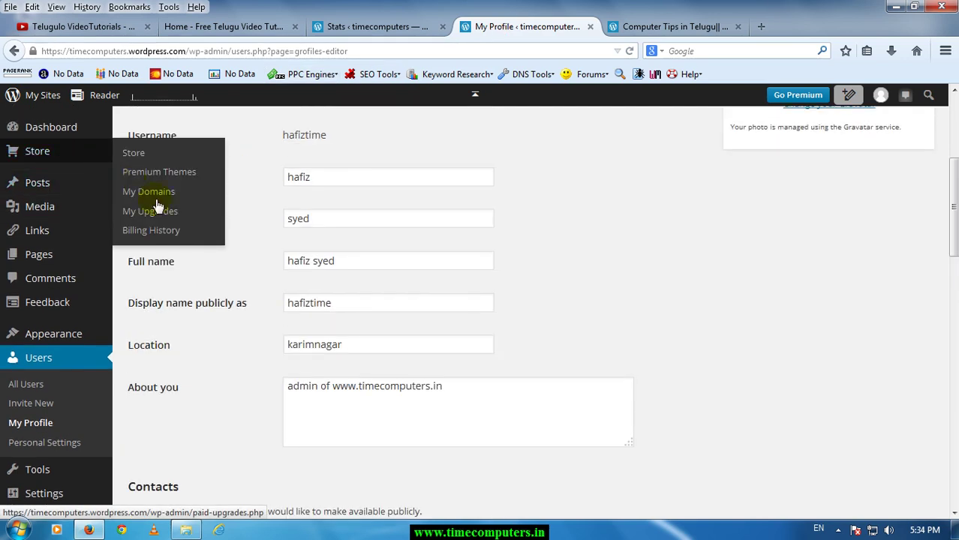
scroll(155, 218, "up", 4)
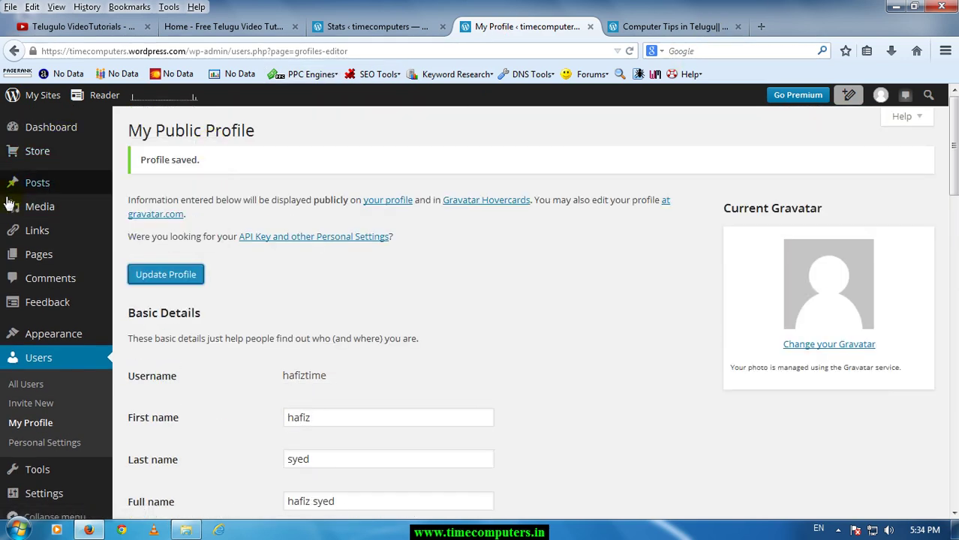
left_click(41, 98)
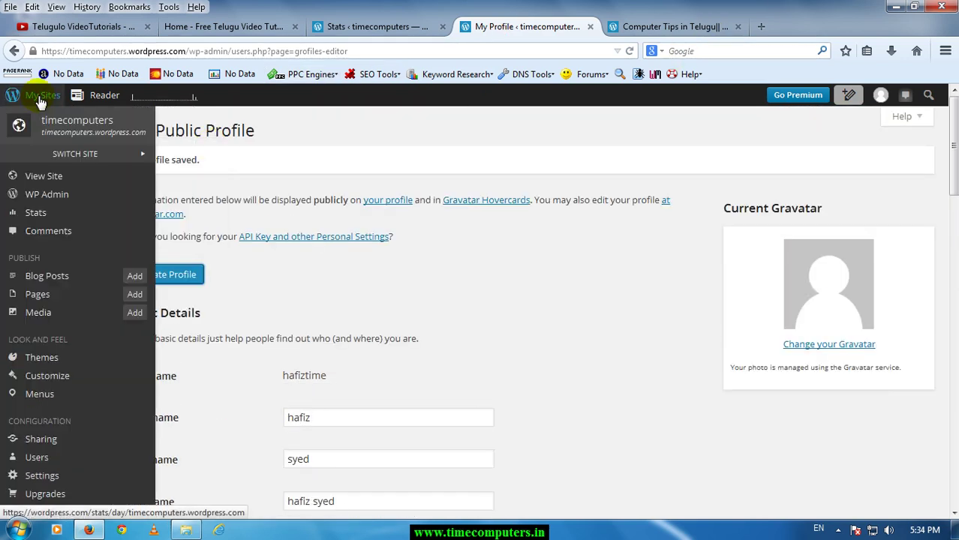
left_click(45, 179)
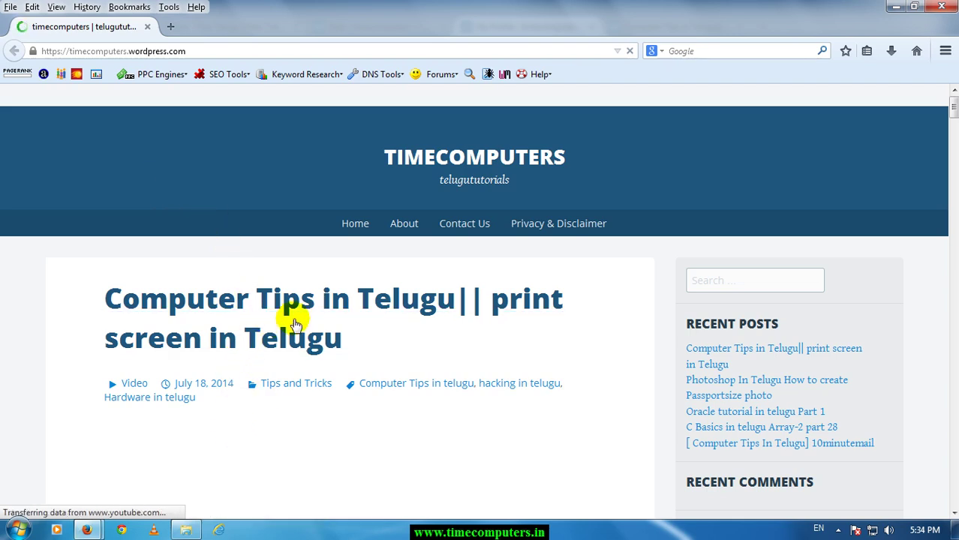
left_click(225, 301)
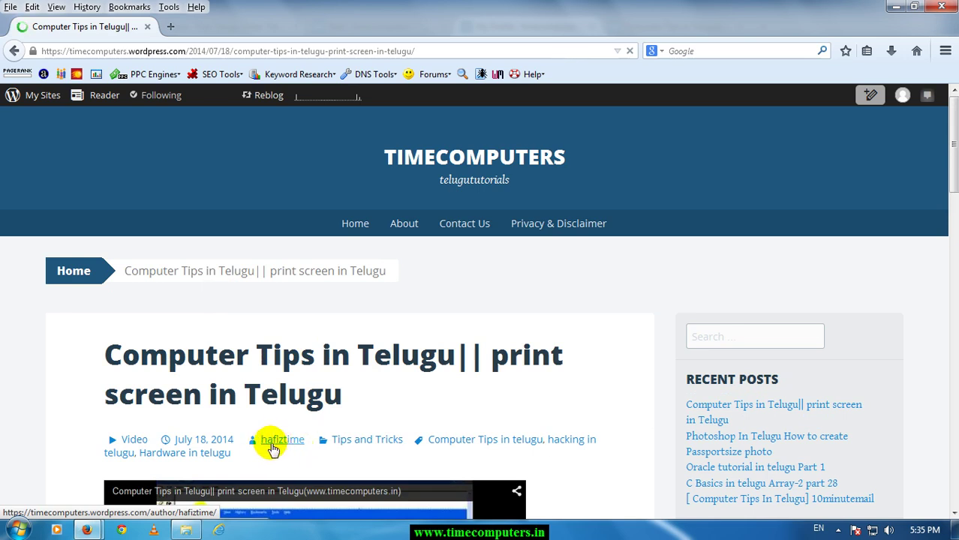
Look through the post down to its related articles, and examine the archive page of the post's author.
left_click_drag(953, 196, 909, 398)
scroll(525, 316, "down", 5)
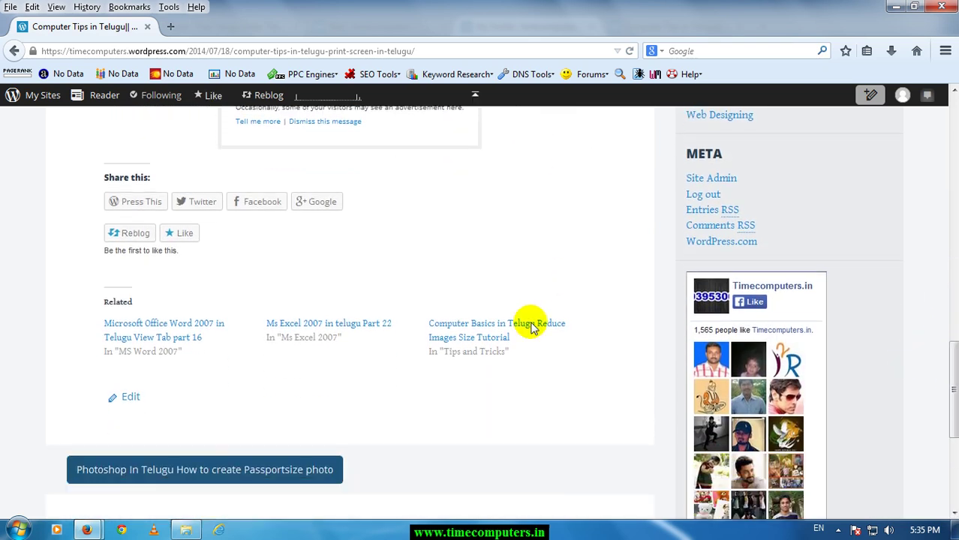
scroll(548, 299, "up", 5)
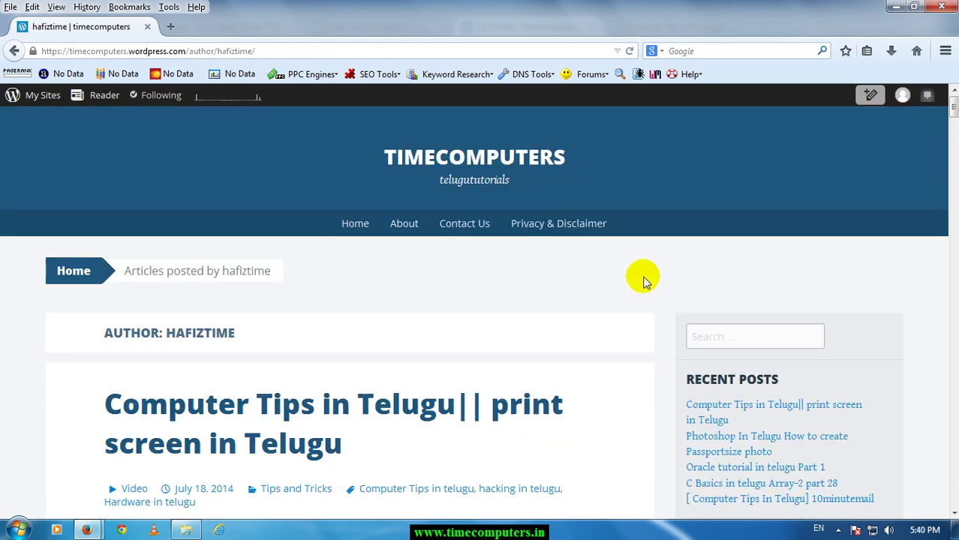
scroll(508, 252, "down", 4)
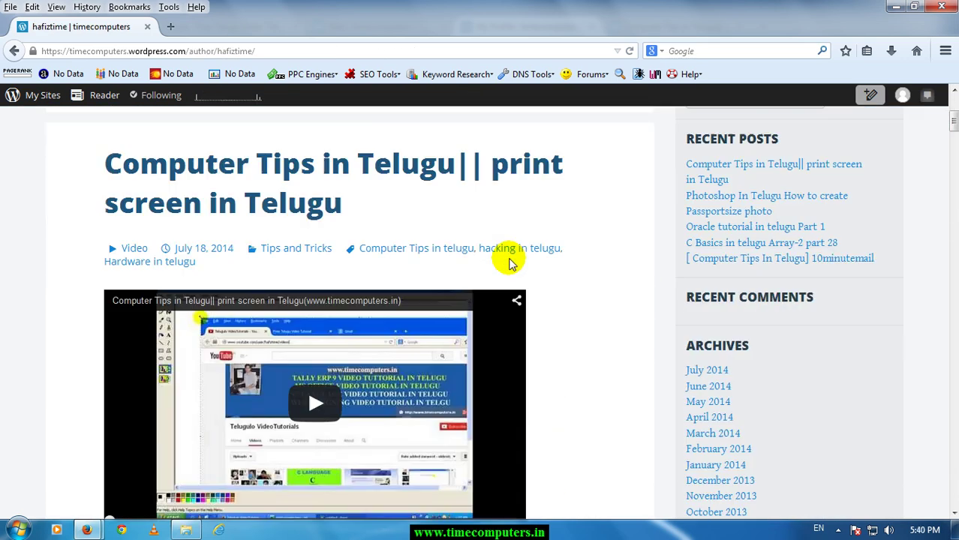
scroll(525, 291, "up", 4)
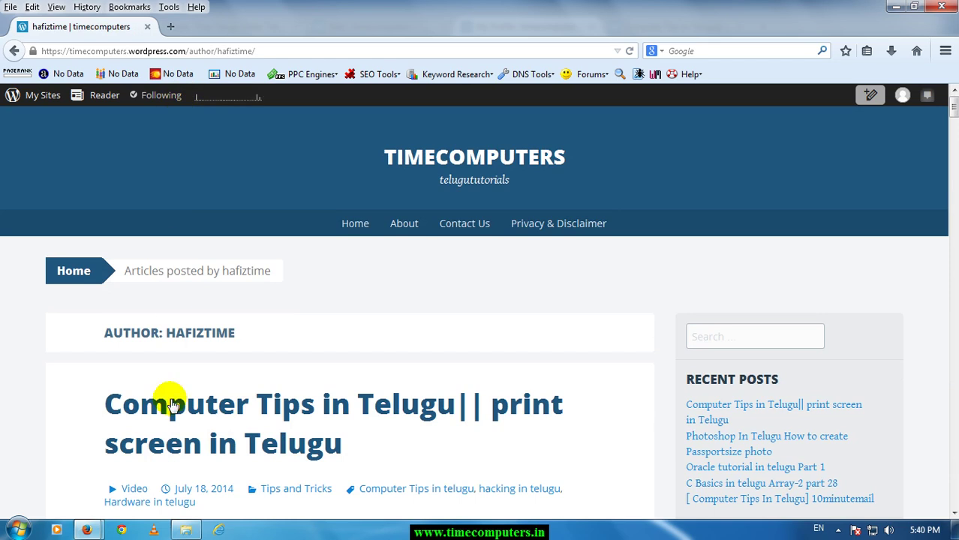
Return to the My Profile page and start changing the Gravatar by uploading a new image from the computer.
mouse_move(95, 531)
left_click(147, 482)
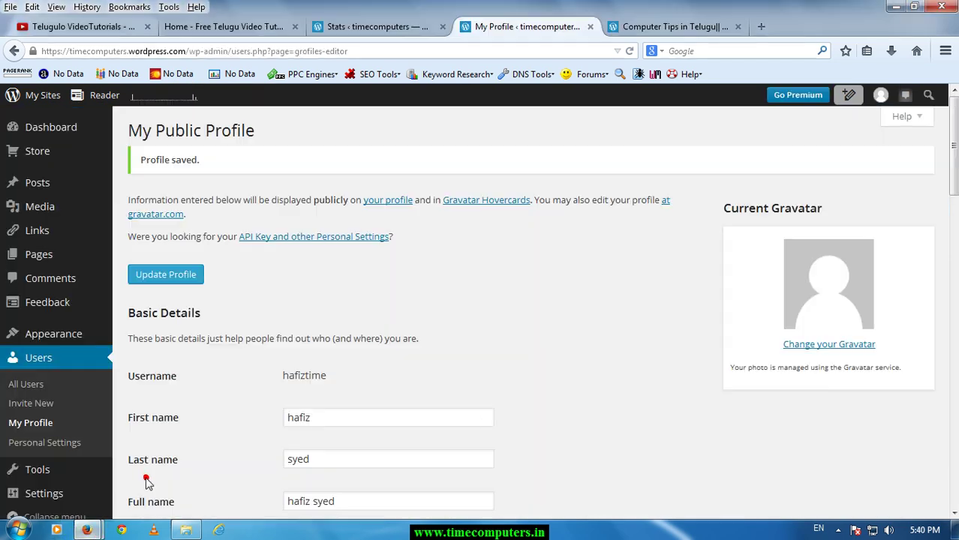
left_click(826, 346)
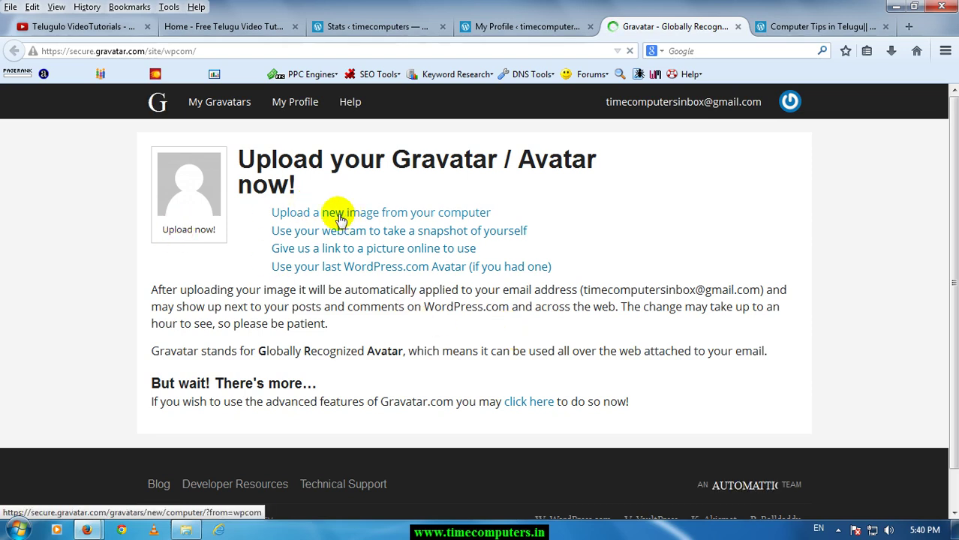
left_click(412, 214)
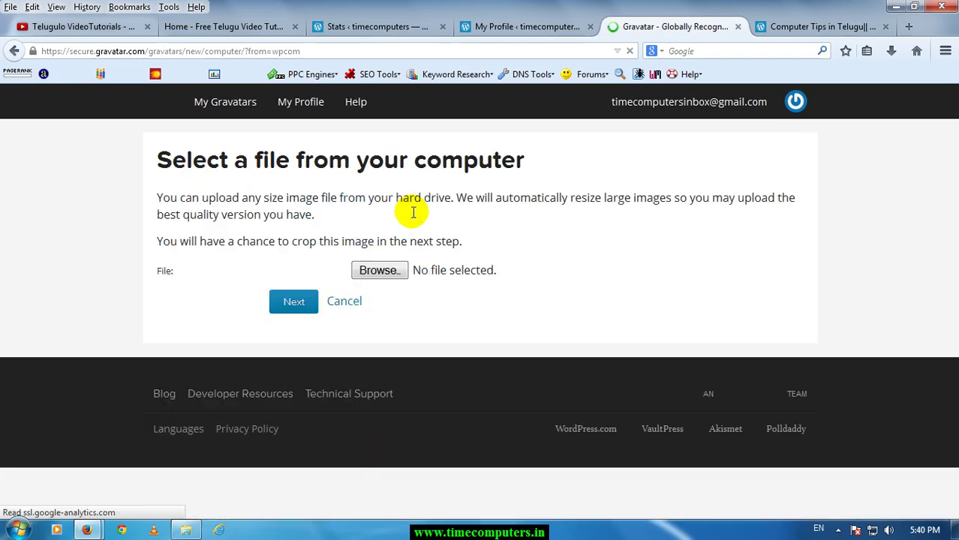
left_click(381, 271)
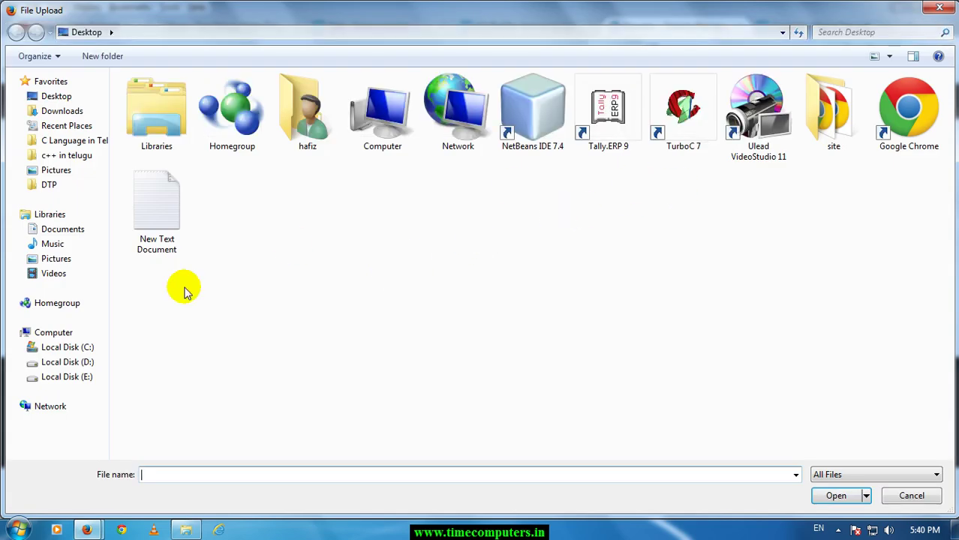
left_click(68, 378)
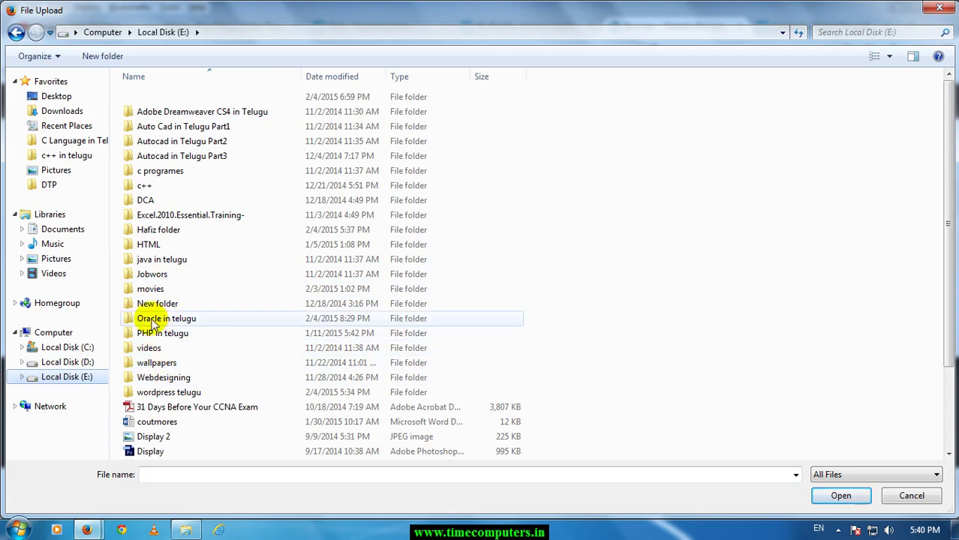
left_click(154, 232)
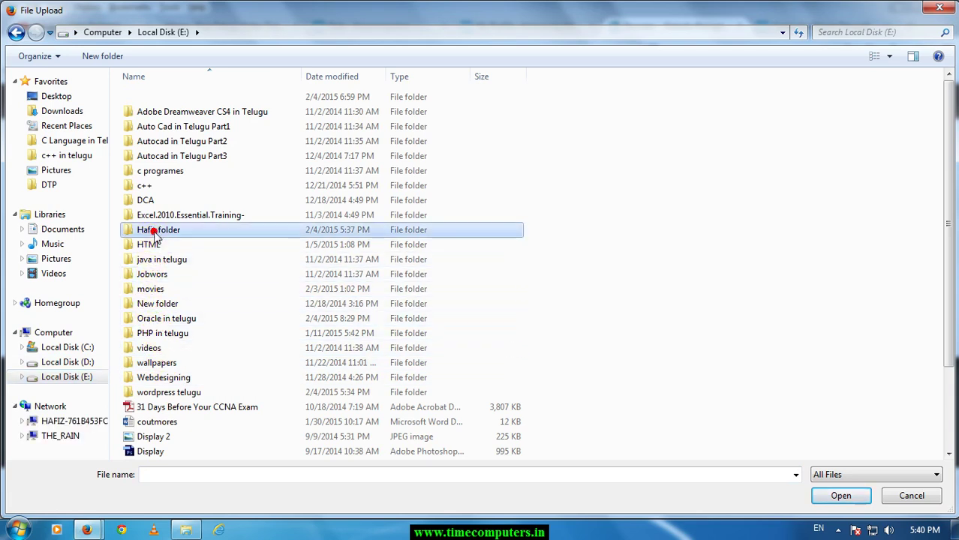
double_click(156, 362)
left_click(465, 403)
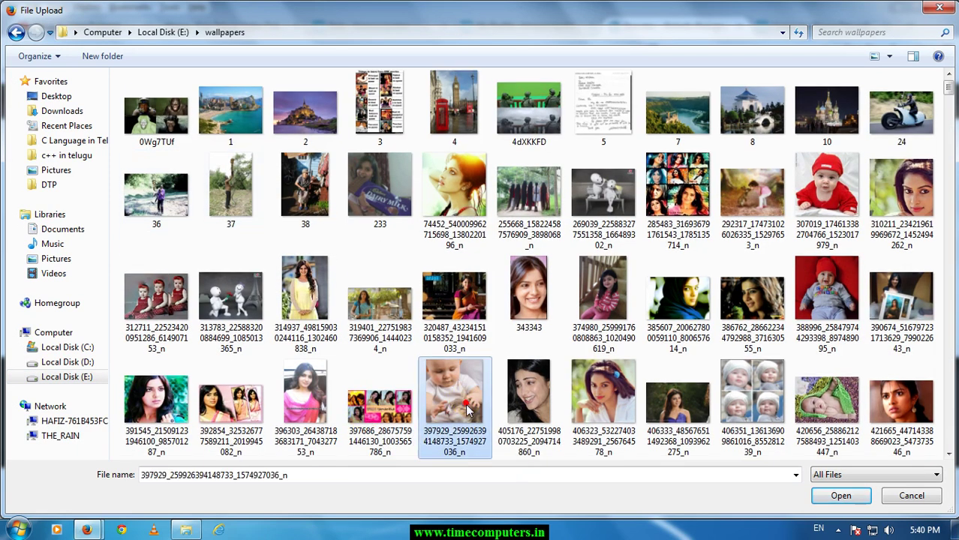
left_click(820, 501)
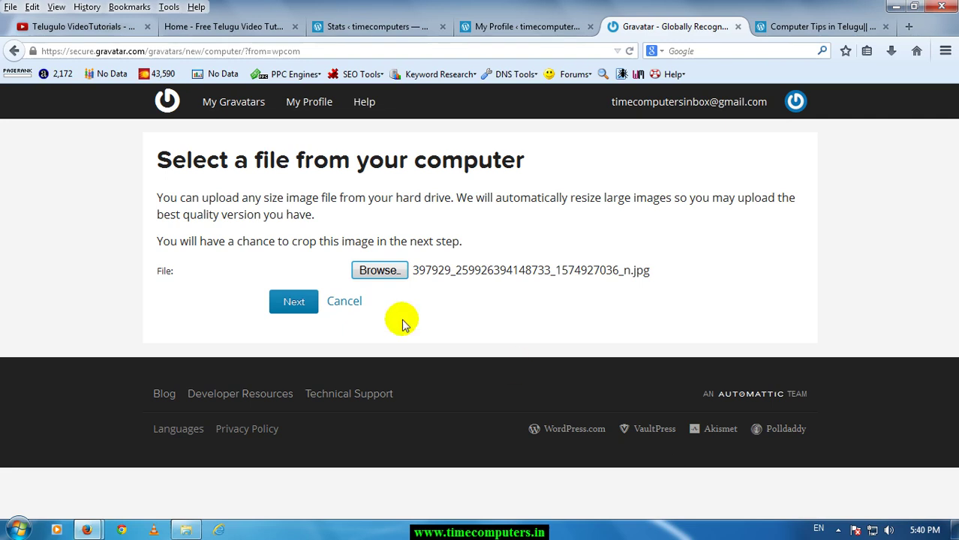
left_click(285, 301)
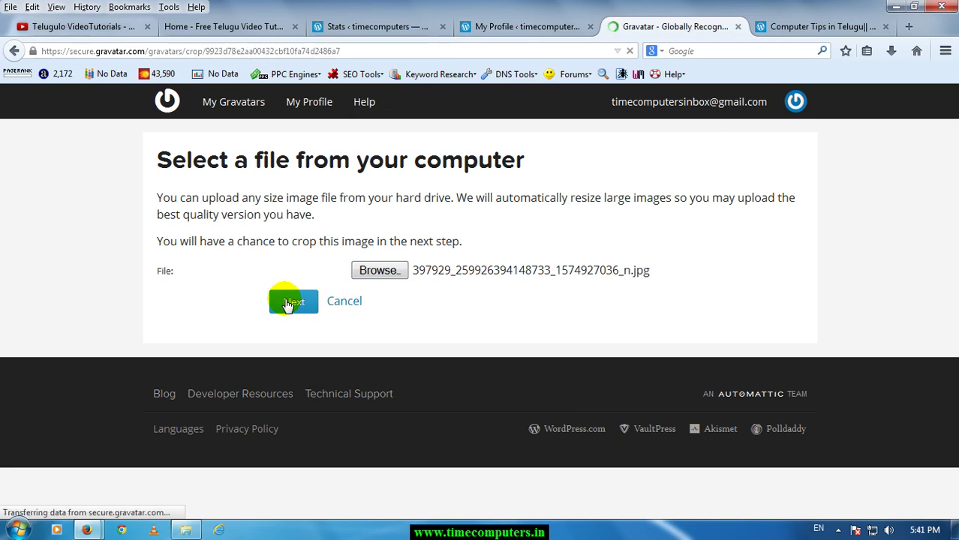
Adjust the crop box around the baby's face and upper body, check the previews and finish the crop.
scroll(574, 294, "down", 5)
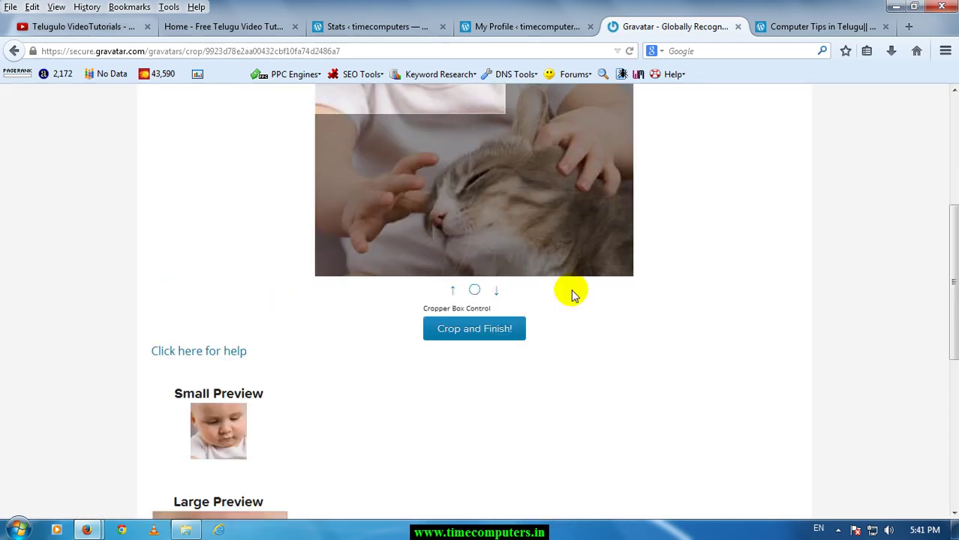
scroll(484, 248, "up", 5)
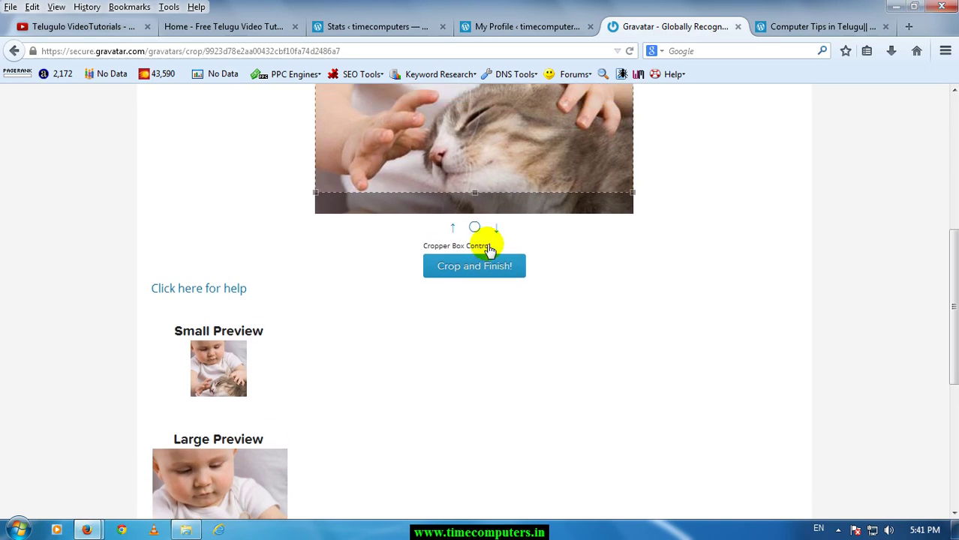
left_click_drag(313, 170, 352, 207)
left_click_drag(418, 239, 406, 189)
mouse_move(602, 430)
left_mouse_down()
mouse_move(574, 389)
mouse_move(593, 420)
left_mouse_up()
scroll(605, 375, "down", 5)
scroll(555, 324, "up", 3)
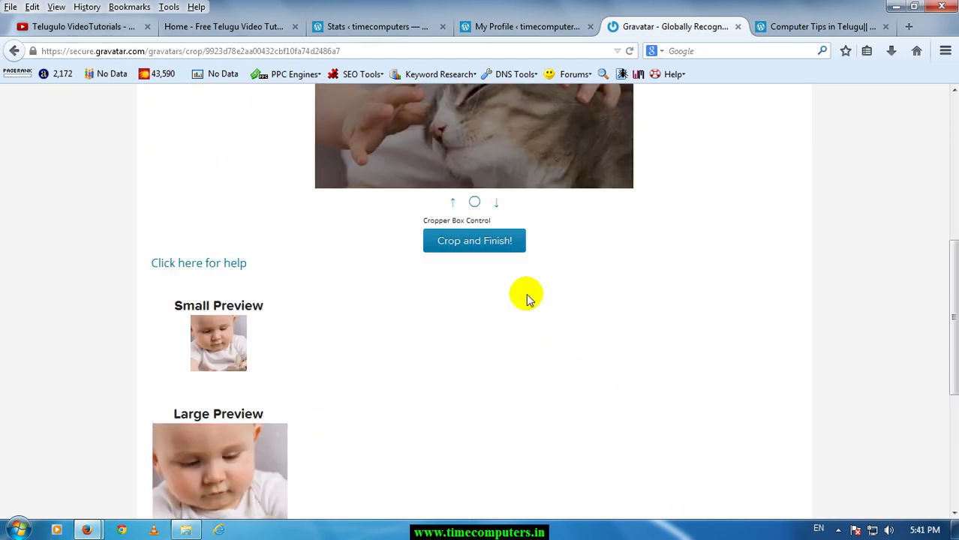
left_click(457, 241)
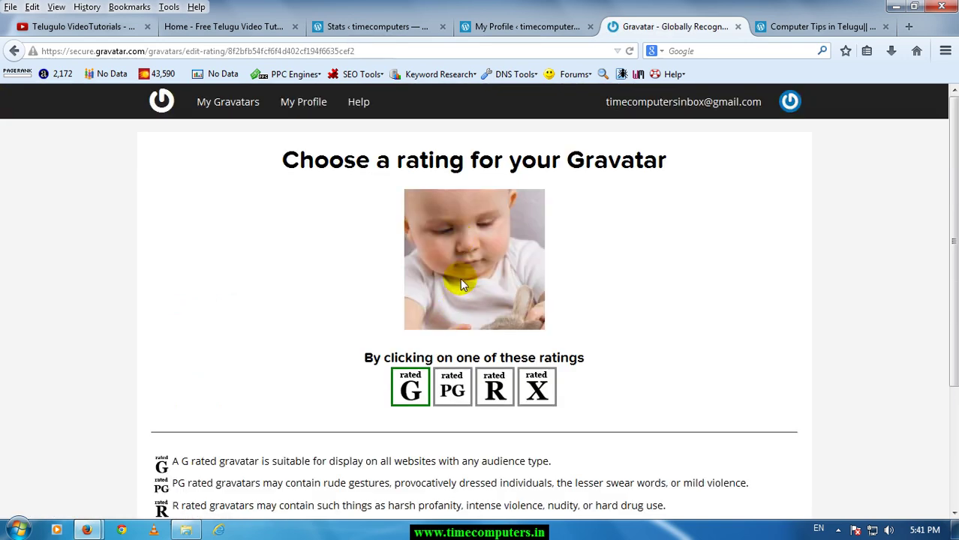
Read the rating descriptions and rate the new Gravatar G.
scroll(459, 279, "down", 4)
scroll(459, 279, "up", 2)
left_click(453, 317)
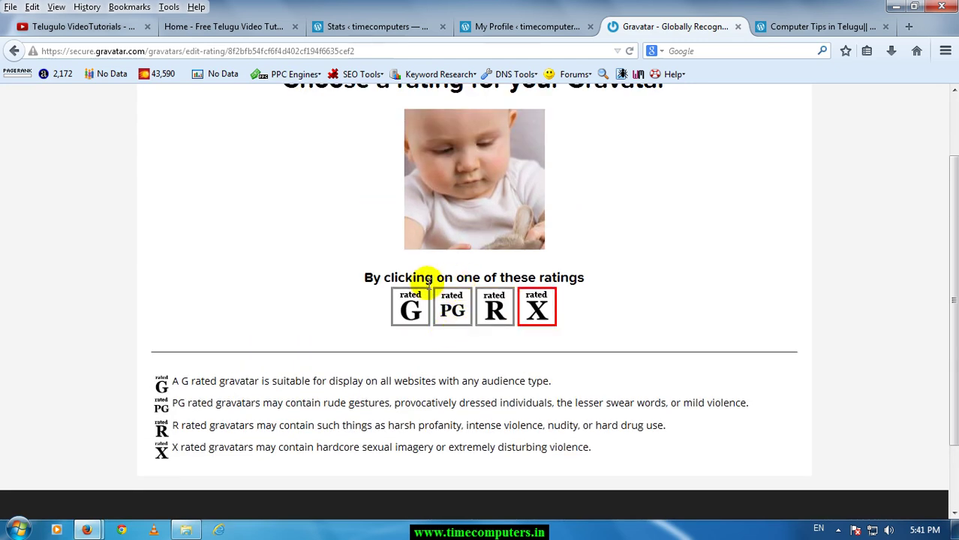
scroll(552, 349, "up", 1)
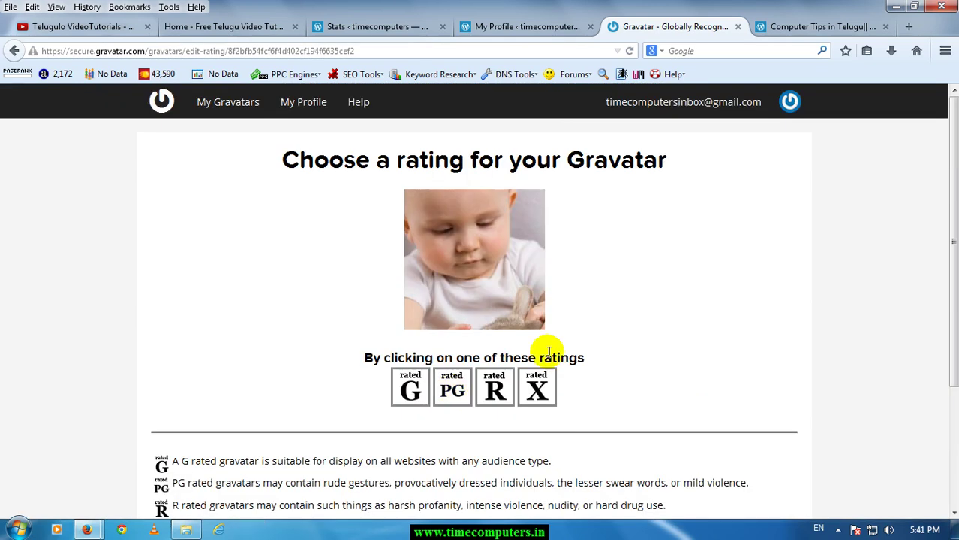
scroll(448, 308, "down", 2)
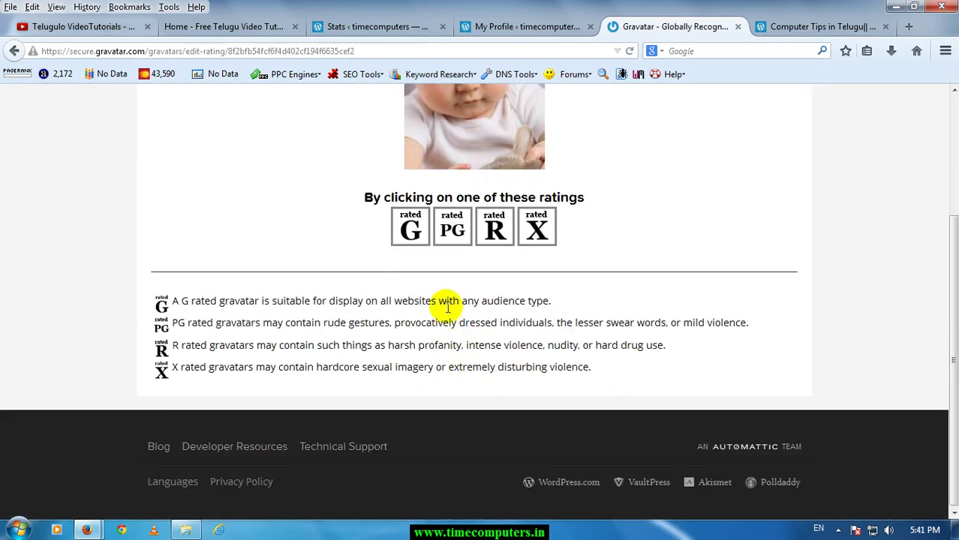
left_click(410, 230)
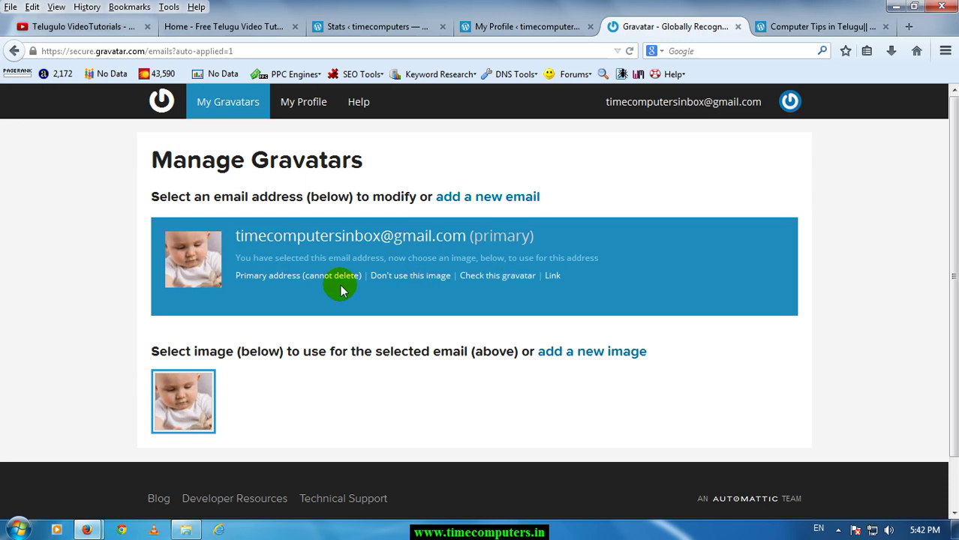
Go back to the WordPress My Profile page and reload it to check the Current Gravatar picture.
left_click(315, 108)
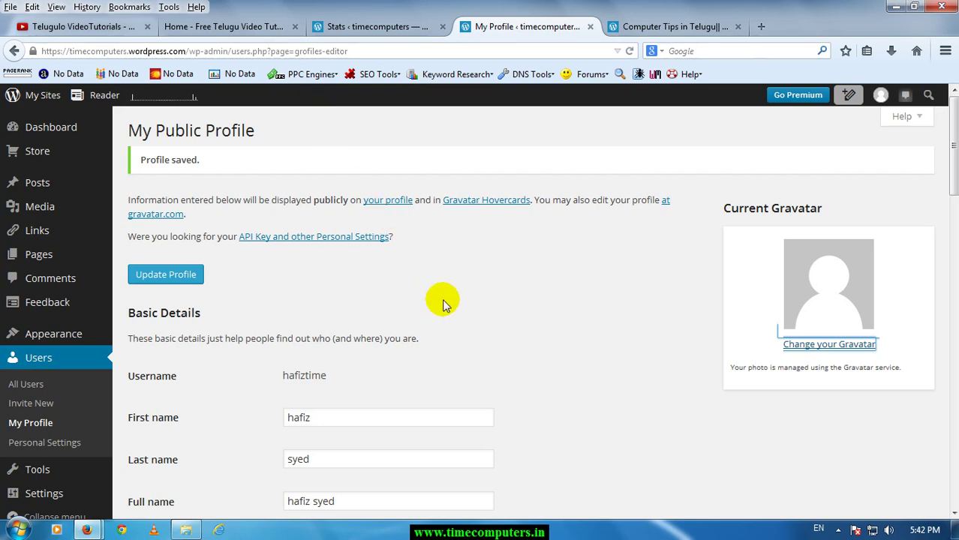
scroll(449, 328, "down", 3)
scroll(451, 333, "up", 1)
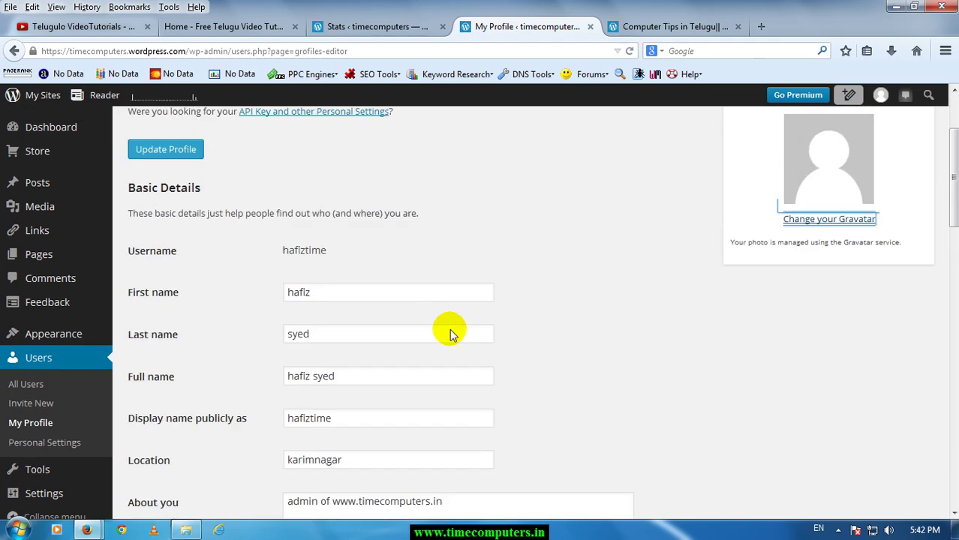
scroll(450, 332, "up", 3)
left_click(807, 304)
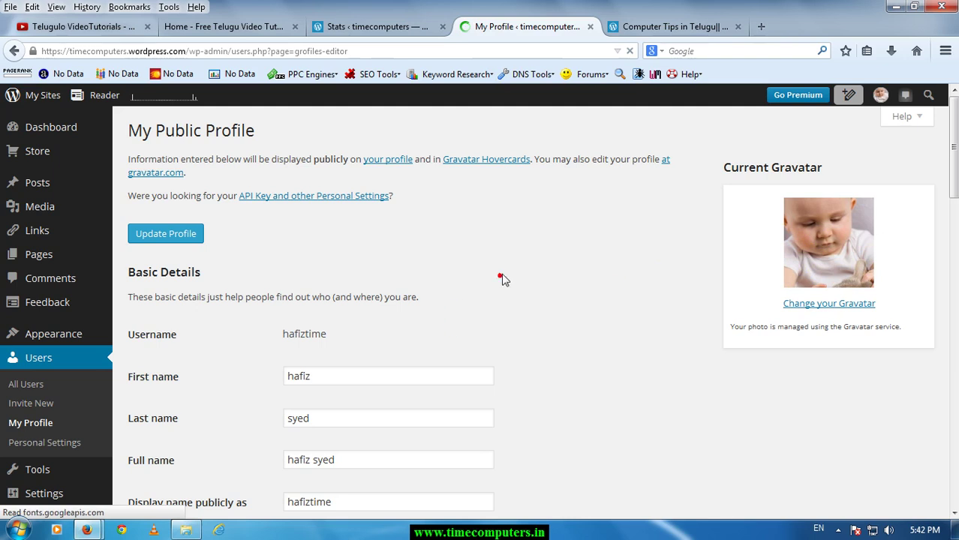
scroll(505, 279, "down", 7)
scroll(510, 282, "up", 7)
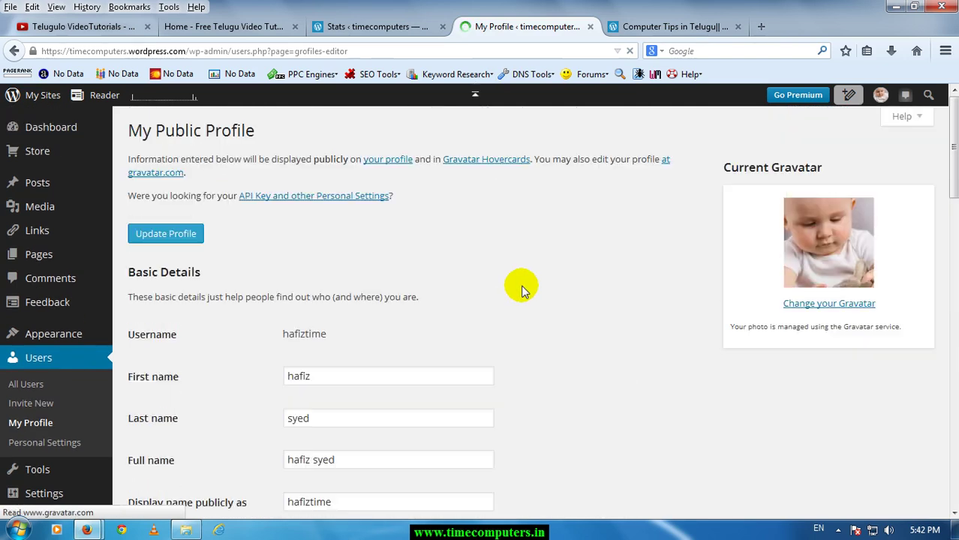